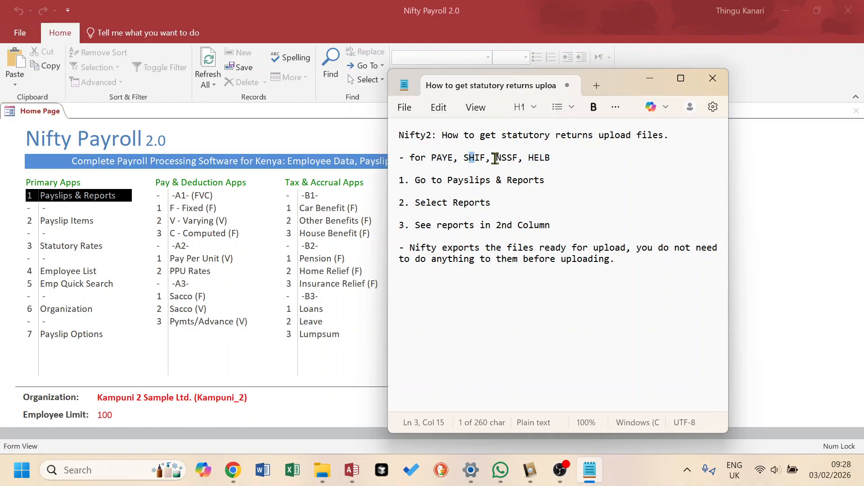
- Highlight the statutory return names in the notes and review the iTax, NSSF SF24, SHA and HELB employer portal tabs
drag(528, 158, 557, 160)
click(232, 470)
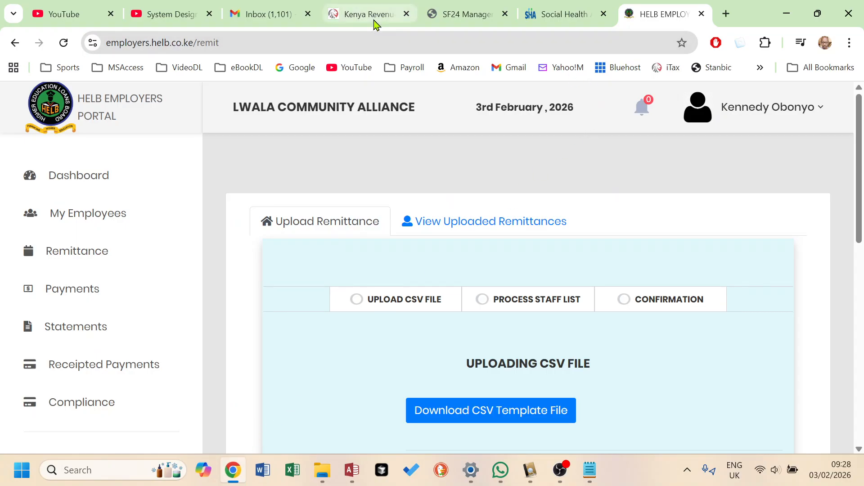
click(369, 15)
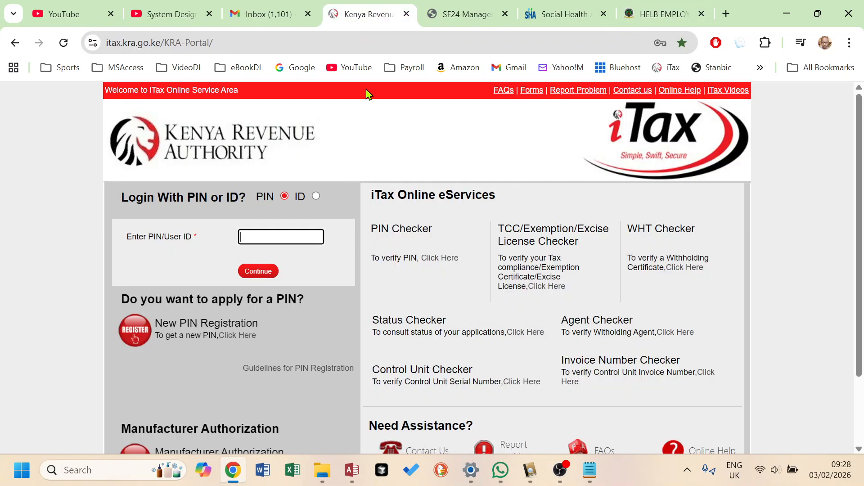
click(233, 44)
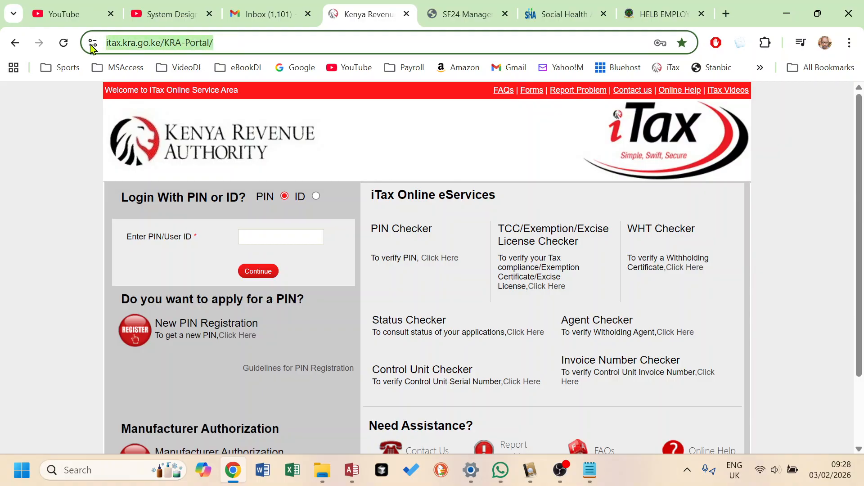
click(469, 14)
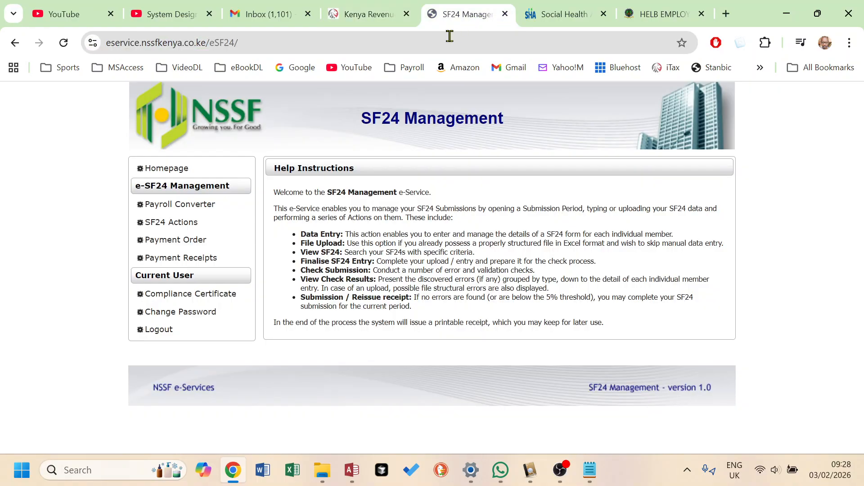
click(258, 42)
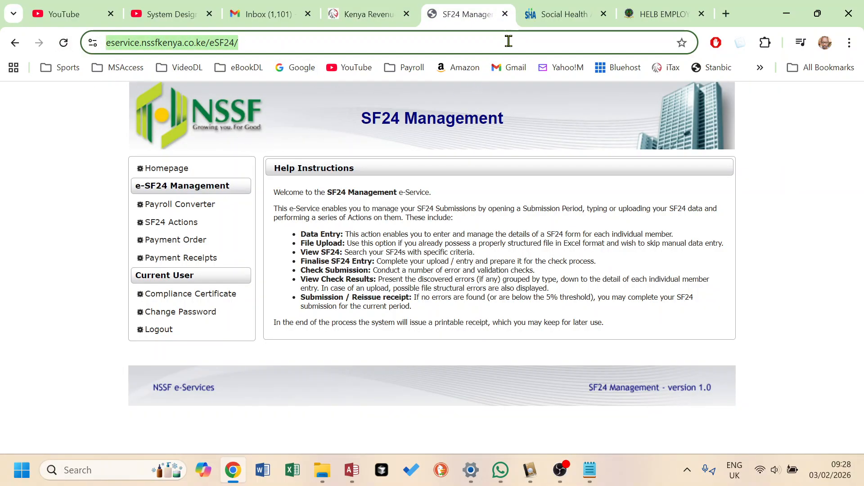
click(567, 17)
click(291, 45)
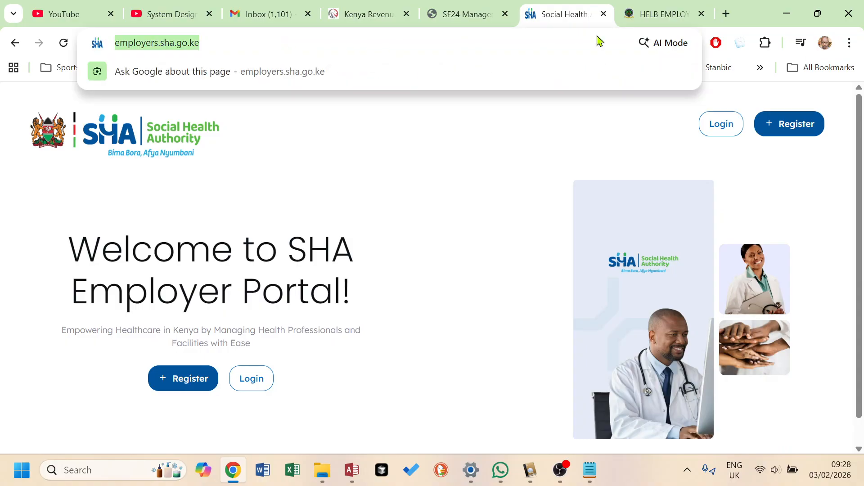
click(666, 15)
click(243, 42)
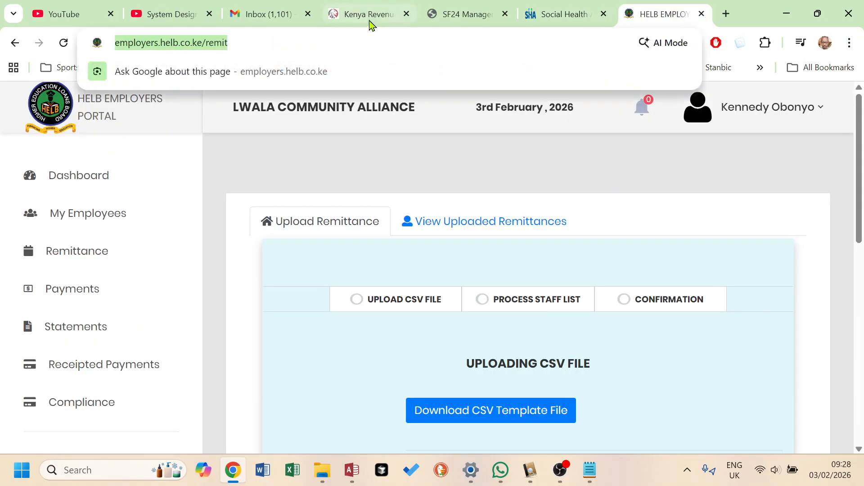
click(370, 14)
- Highlight the first note step, then open Payslips & Reports from the Nifty Payroll home page
click(592, 478)
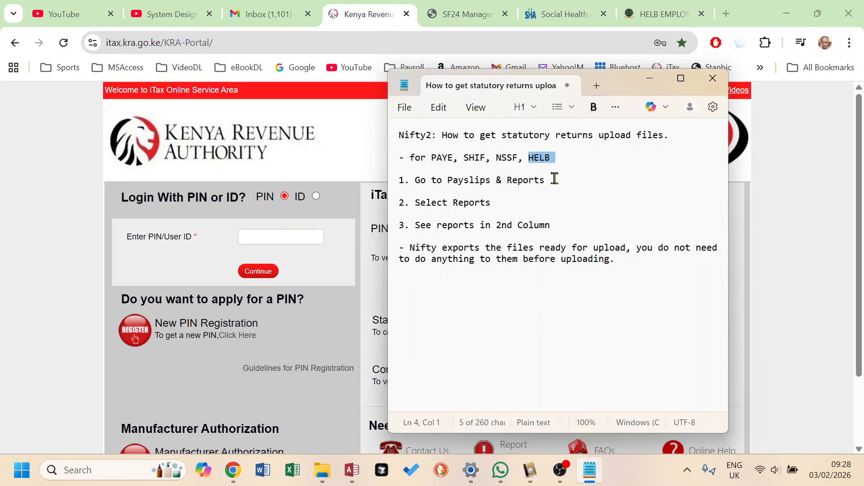
drag(555, 179, 404, 180)
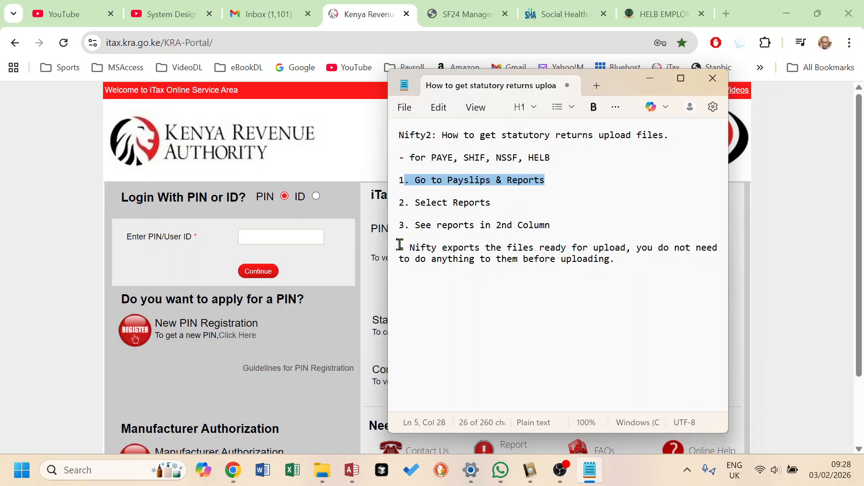
click(354, 470)
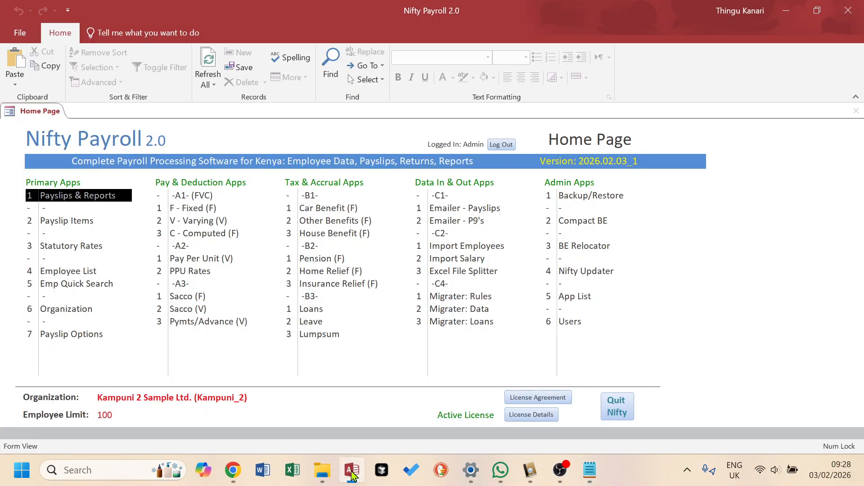
click(71, 198)
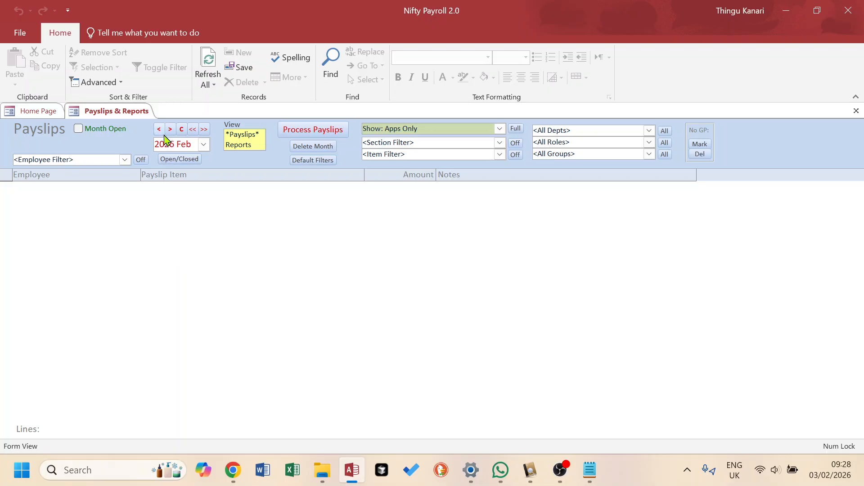
- Move the period back to 2026 Jan and switch the view to Reports
click(160, 131)
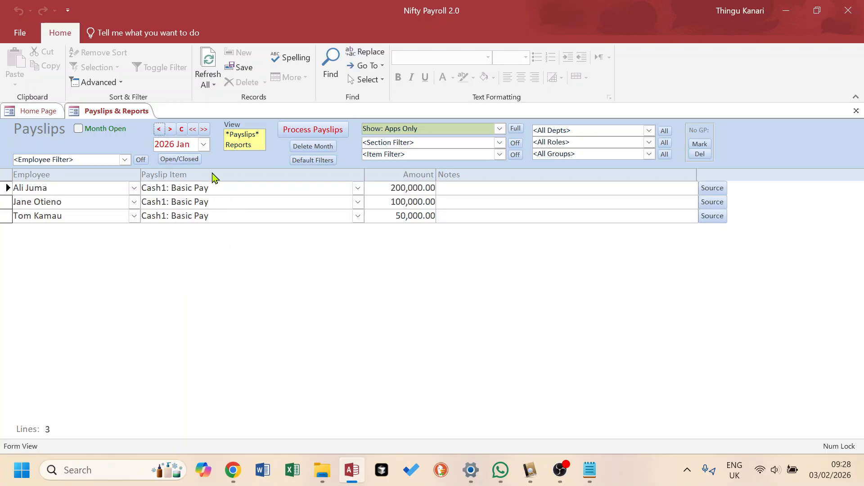
click(194, 147)
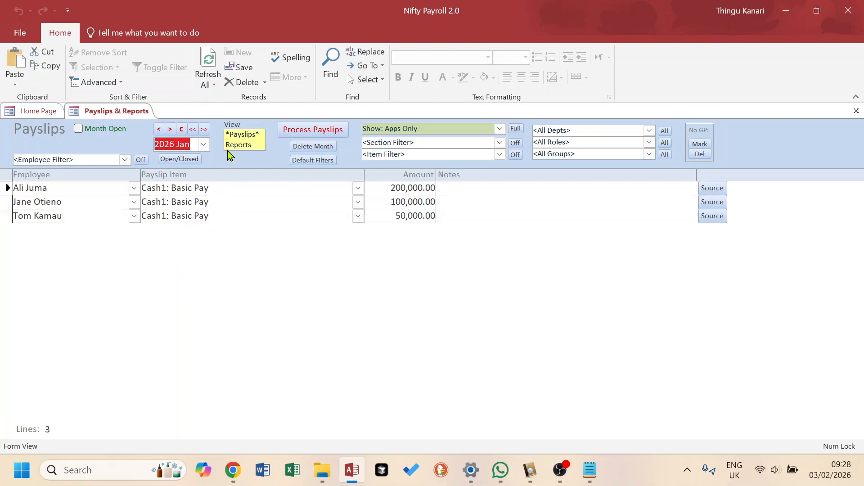
click(242, 135)
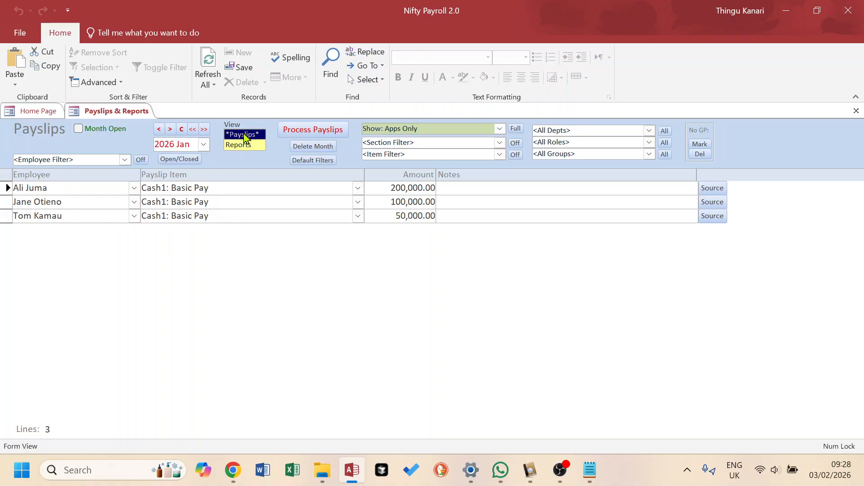
click(238, 145)
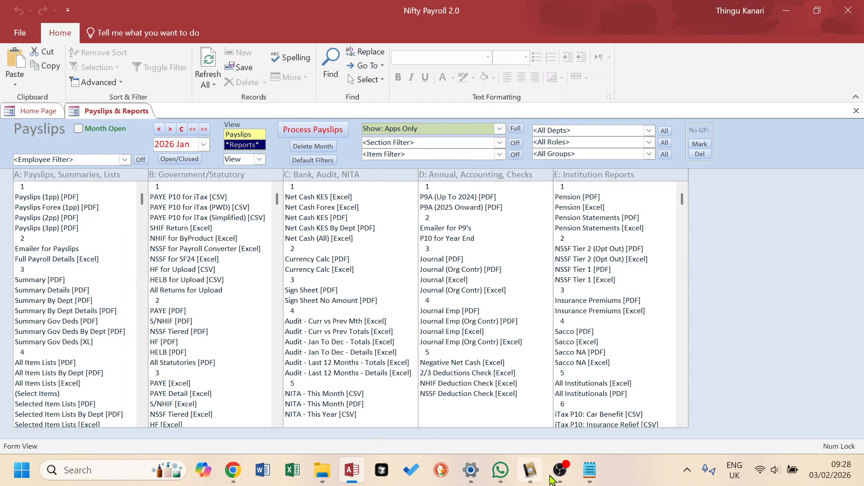
- Highlight the remaining note steps and go through the reports in the Government/Statutory column
click(590, 472)
drag(514, 205, 391, 212)
drag(548, 230, 394, 231)
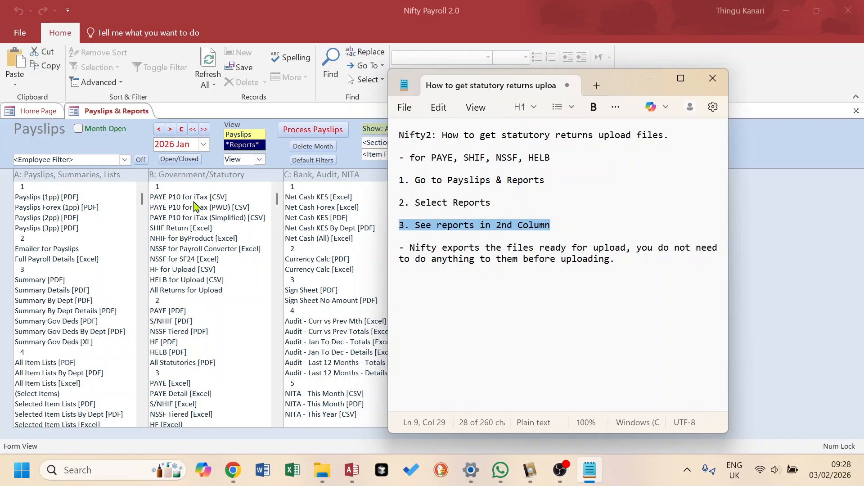
click(194, 251)
click(195, 197)
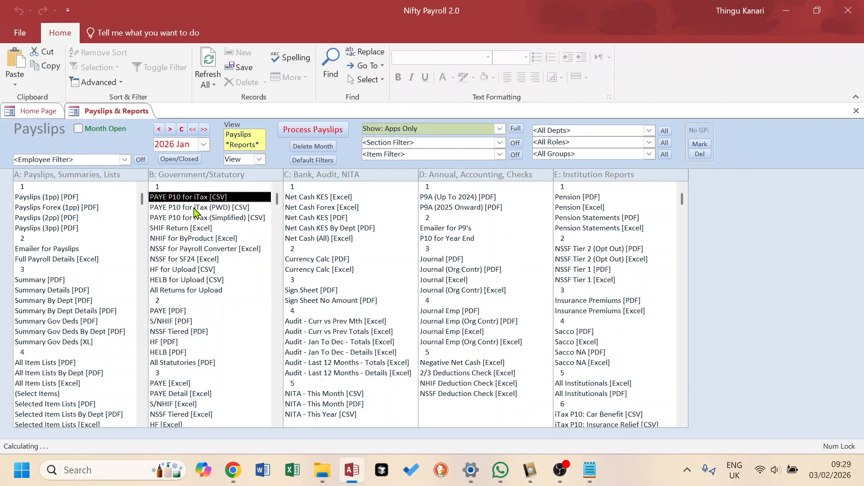
click(195, 210)
click(196, 220)
click(195, 240)
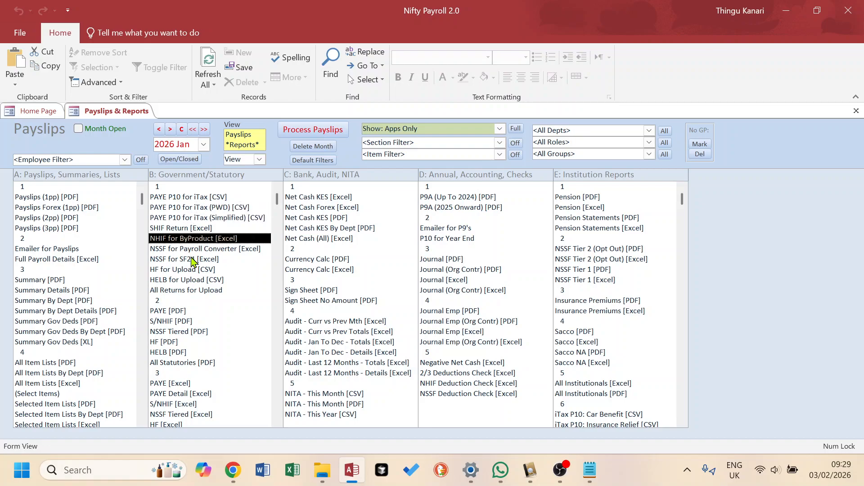
click(193, 259)
click(194, 270)
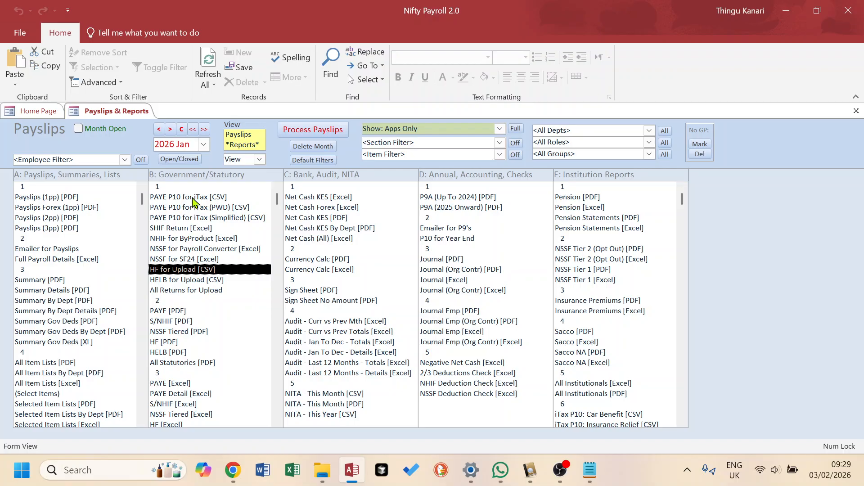
- Select each upload report in turn, from PAYE P10 for iTax [CSV] down to HELB for Upload [CSV]
click(193, 198)
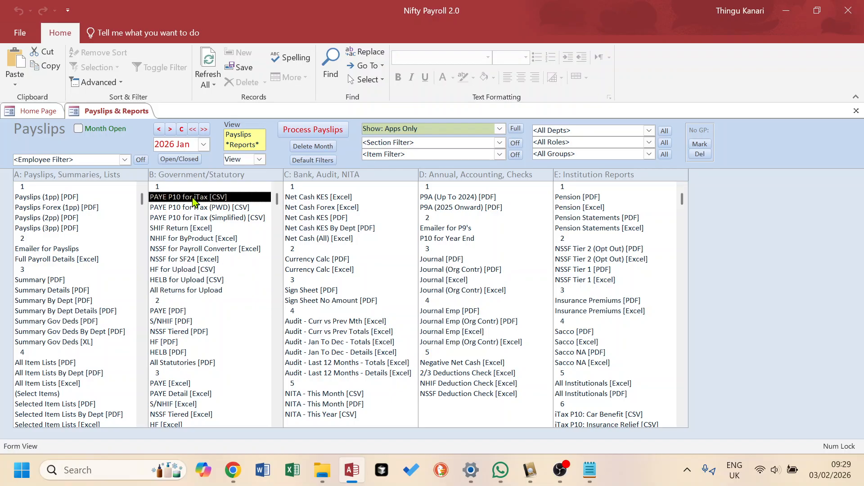
click(195, 209)
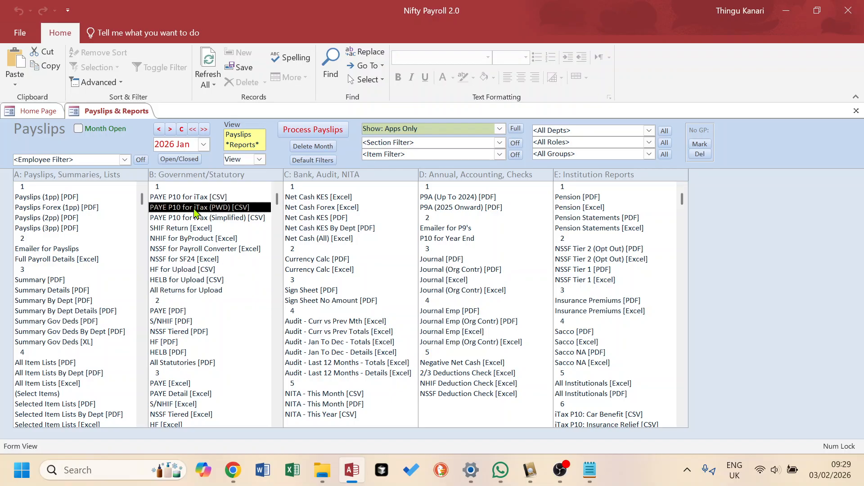
click(197, 218)
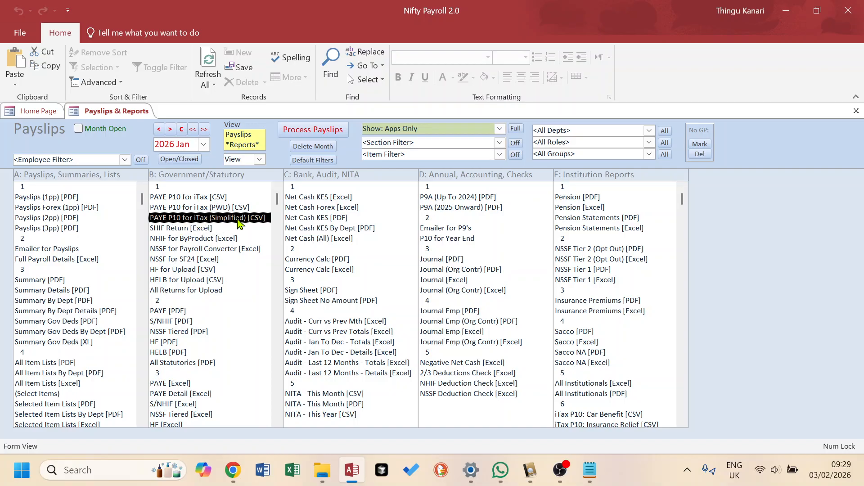
click(182, 229)
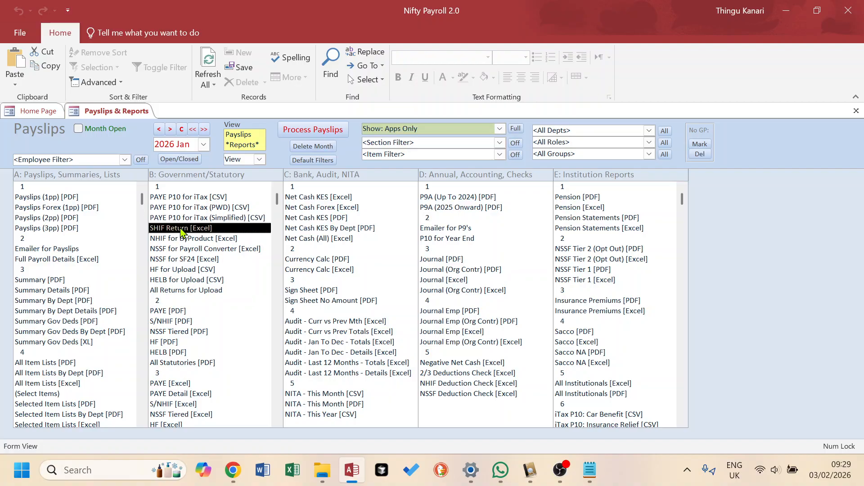
click(190, 250)
click(181, 259)
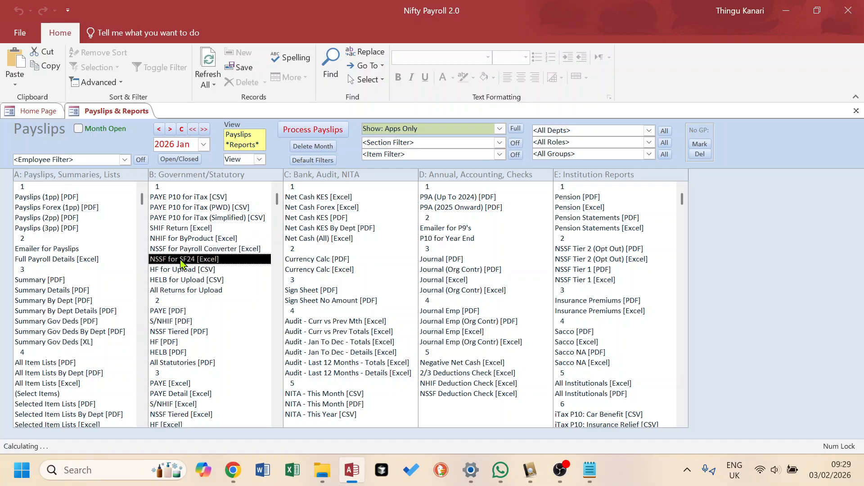
click(175, 281)
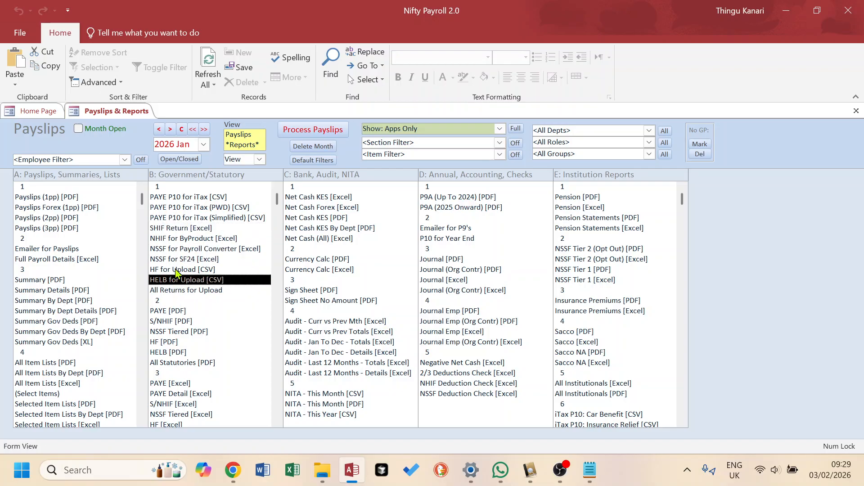
click(170, 270)
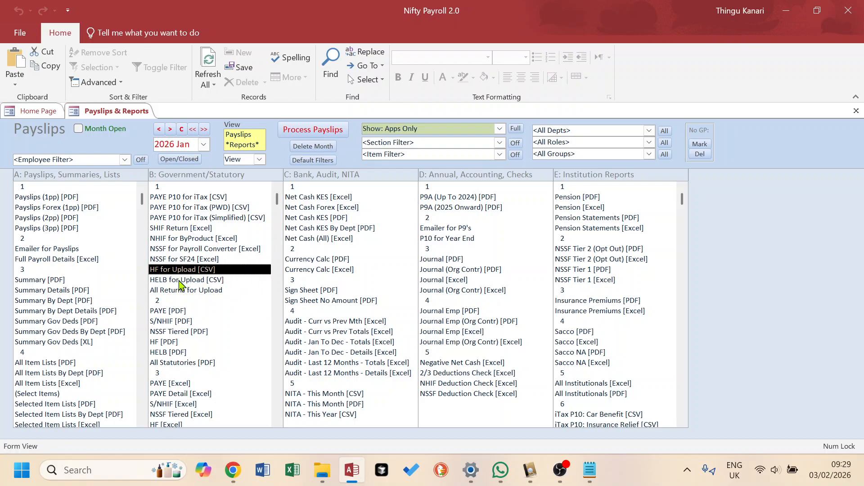
click(180, 282)
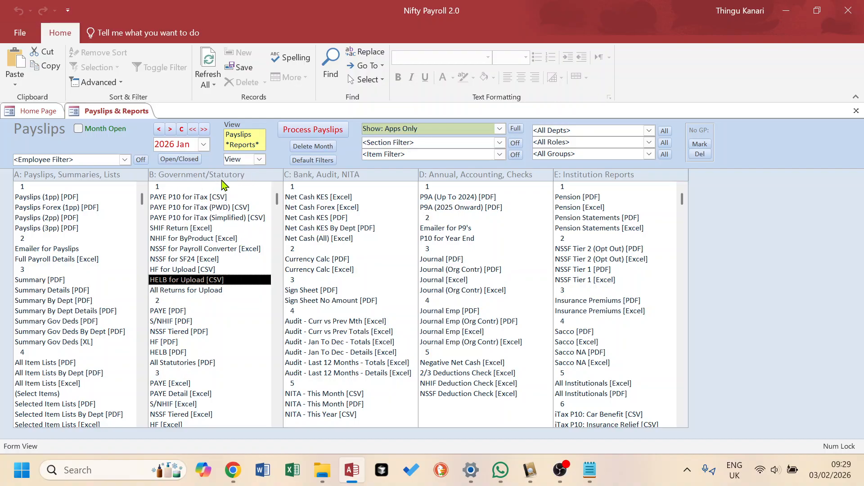
click(242, 135)
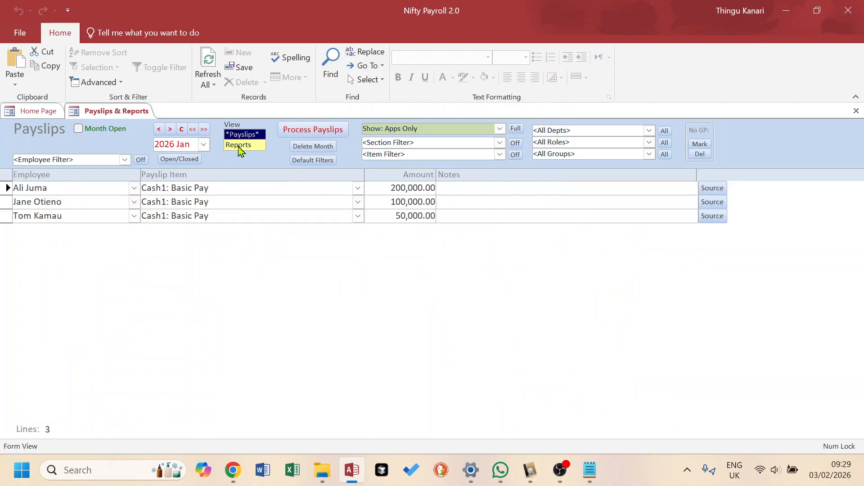
click(239, 145)
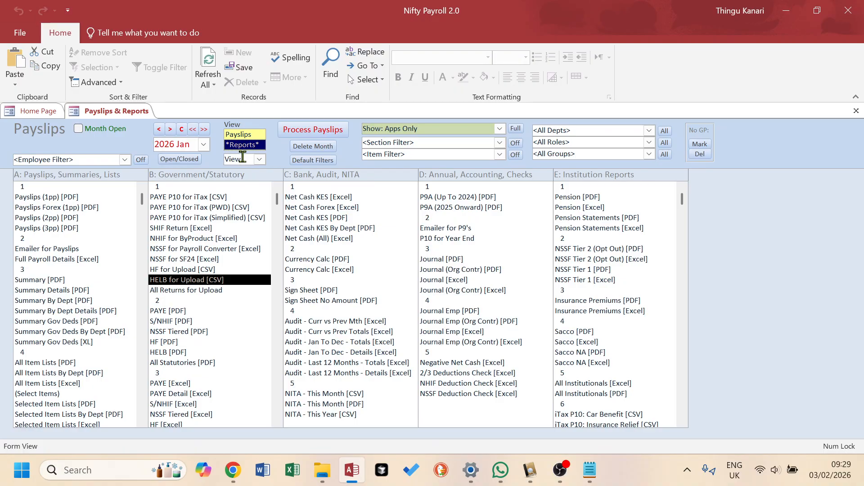
- Open the PAYE P10 for iTax (Simplified) [CSV] report in View mode, dismiss the message and close its result tabs
double_click(245, 158)
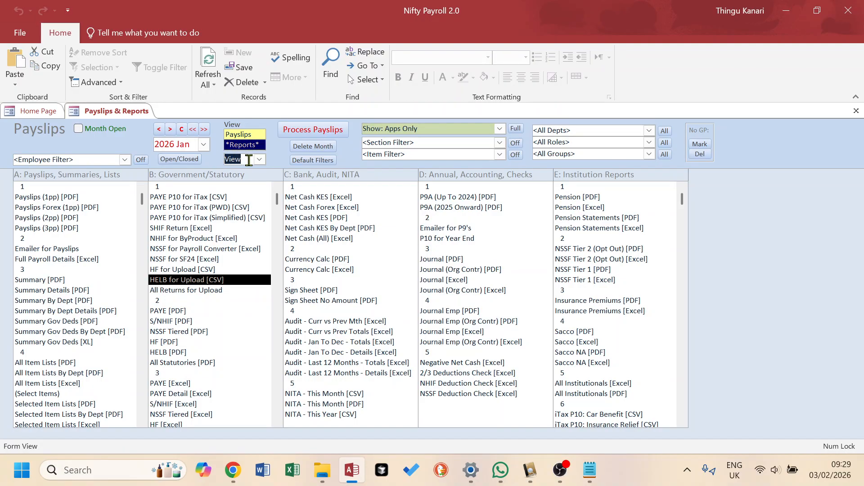
double_click(216, 219)
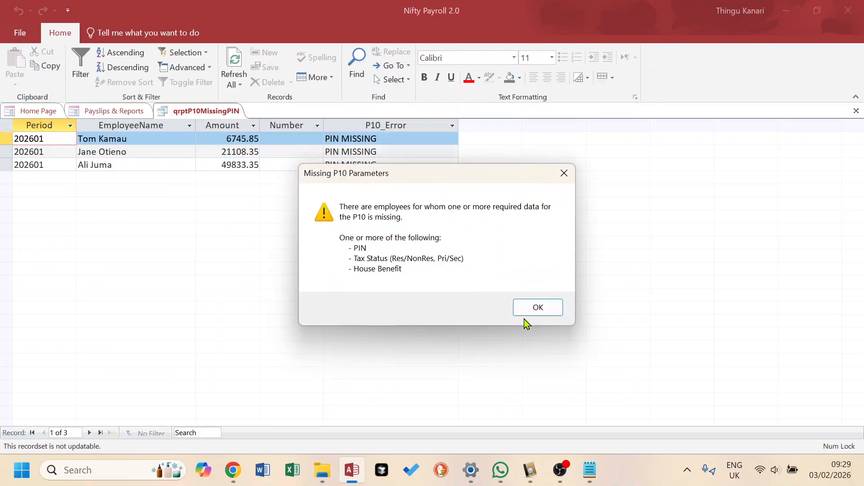
click(544, 310)
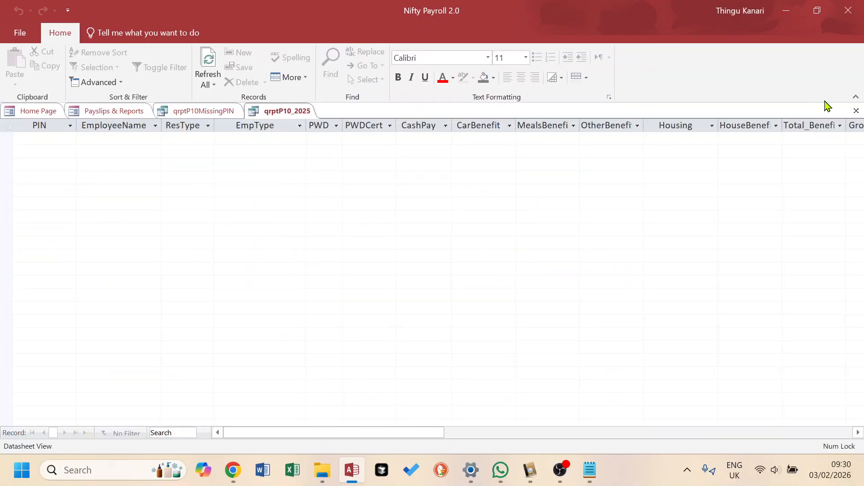
click(856, 111)
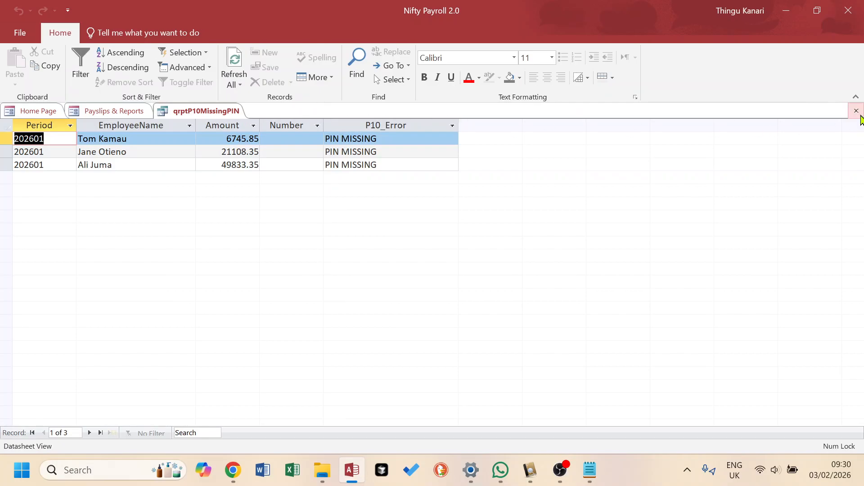
click(856, 111)
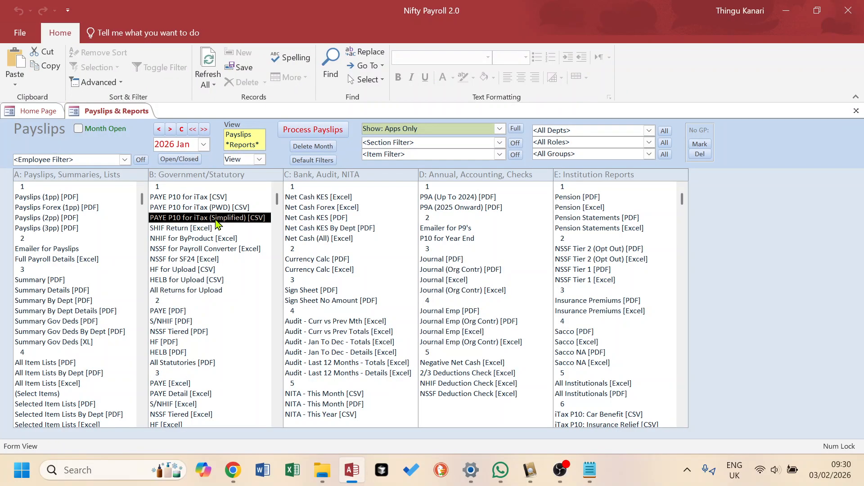
- Set the report output mode to Export
click(259, 159)
click(244, 182)
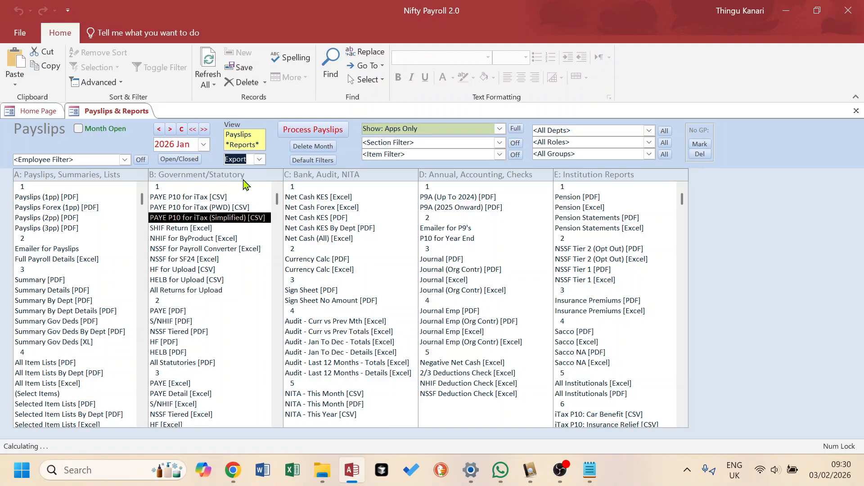
click(260, 159)
click(239, 175)
click(260, 159)
click(244, 182)
- Open the Employee List's employee numbers screen and filter it to the PIN number type
click(40, 112)
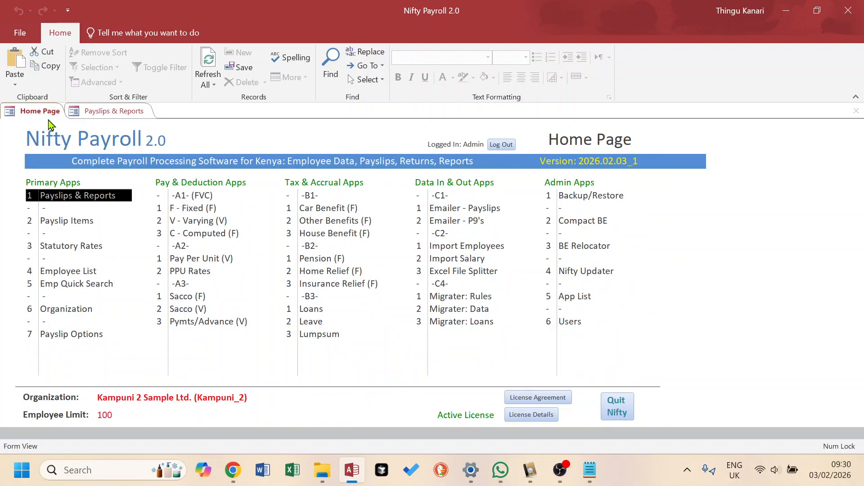
double_click(88, 271)
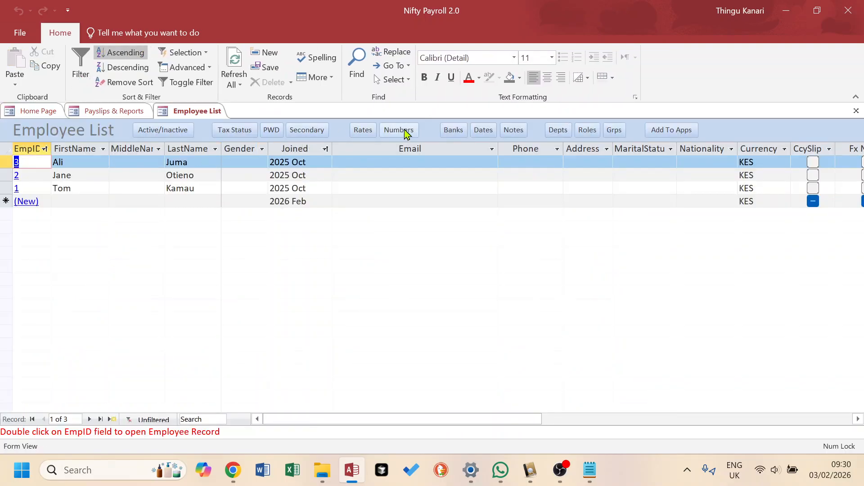
click(405, 130)
click(237, 153)
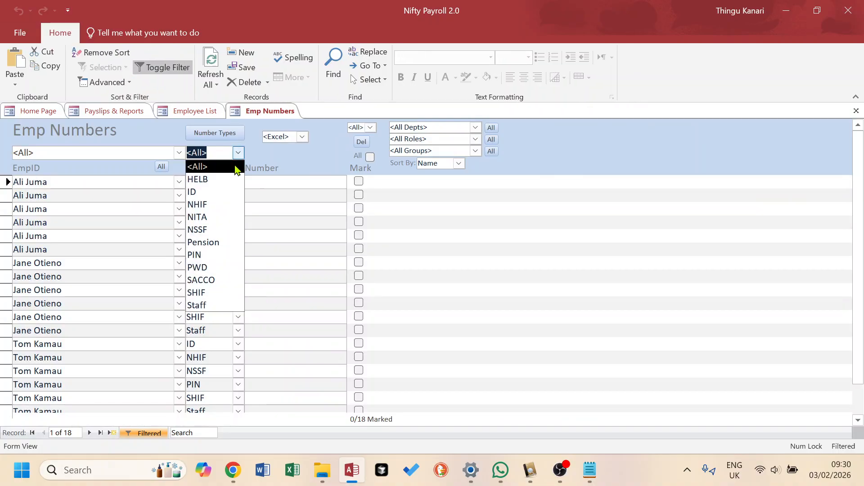
click(212, 256)
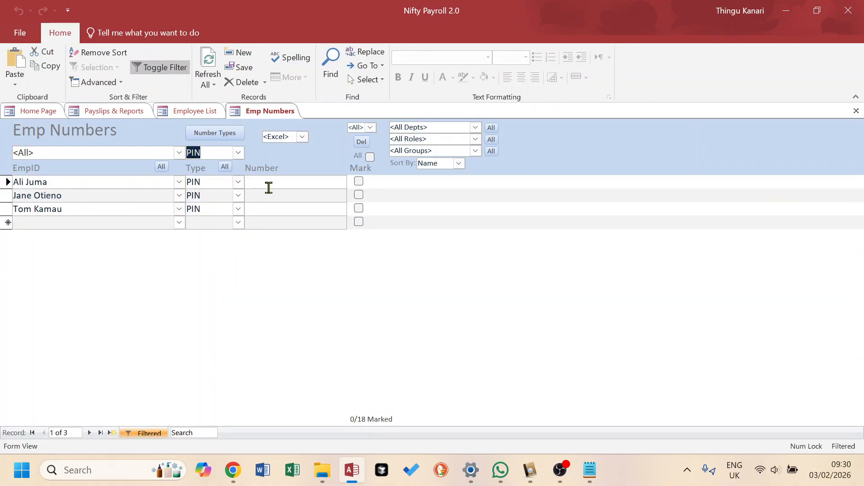
- Enter a PIN number for each of the three employees, close the numbers and employee list, and return to Payslips & Reports
click(253, 182)
text(1)
click(260, 199)
text(2)
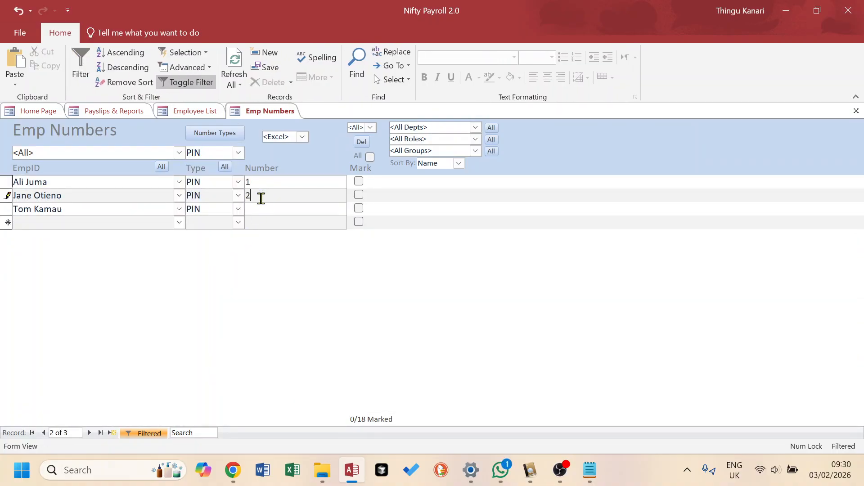
click(260, 213)
text(3)
key(Return)
click(856, 112)
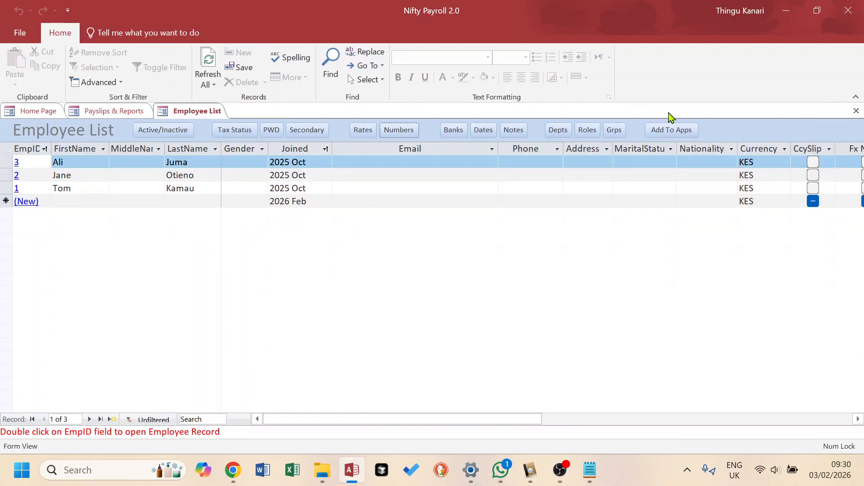
click(856, 111)
click(124, 115)
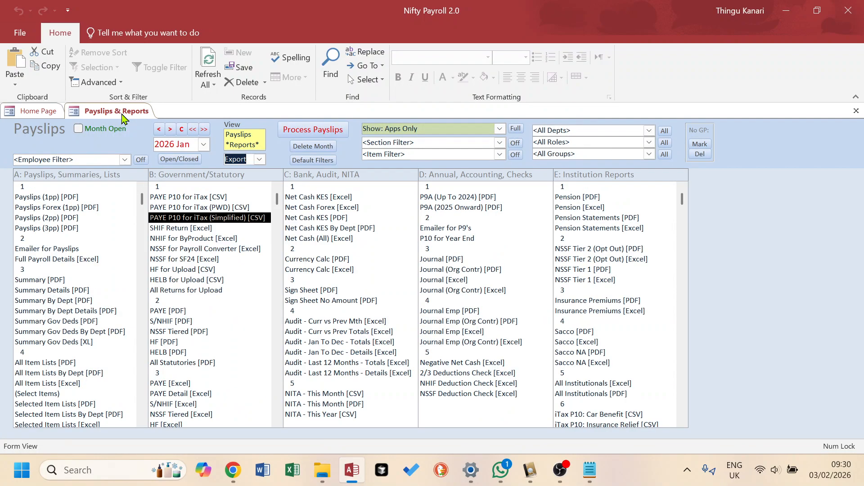
- Process the 2026 Jan payslips again and confirm the prompts
click(319, 131)
click(470, 303)
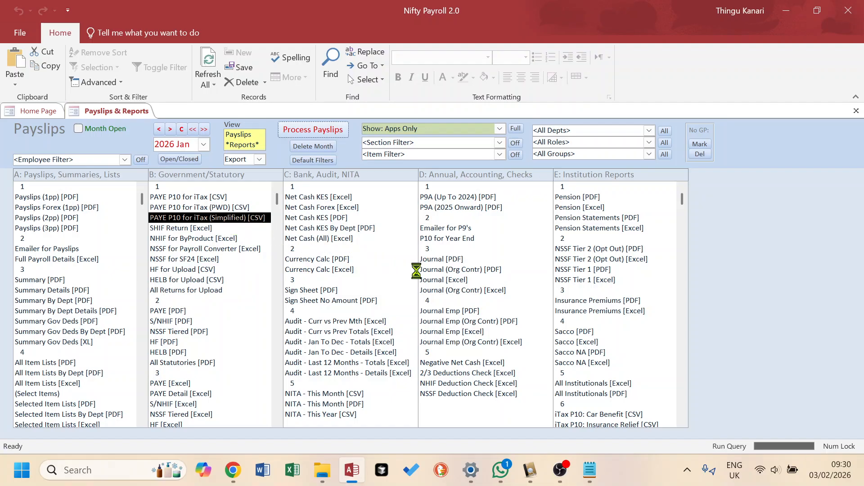
click(472, 288)
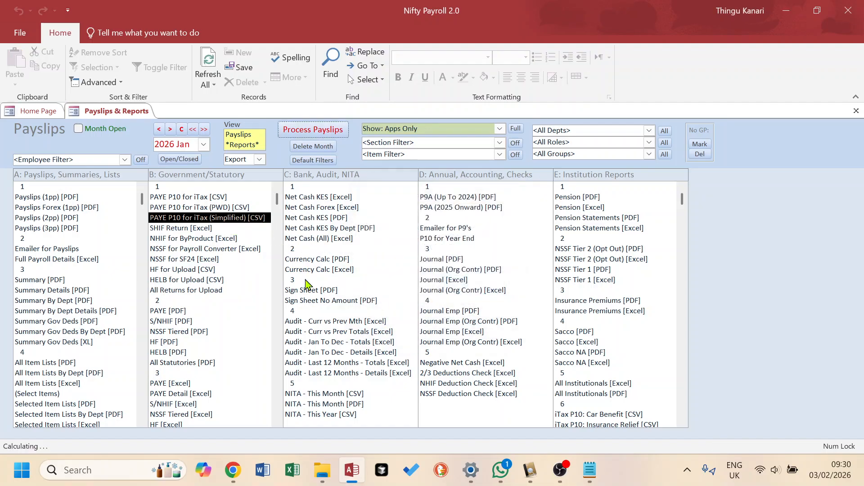
double_click(179, 219)
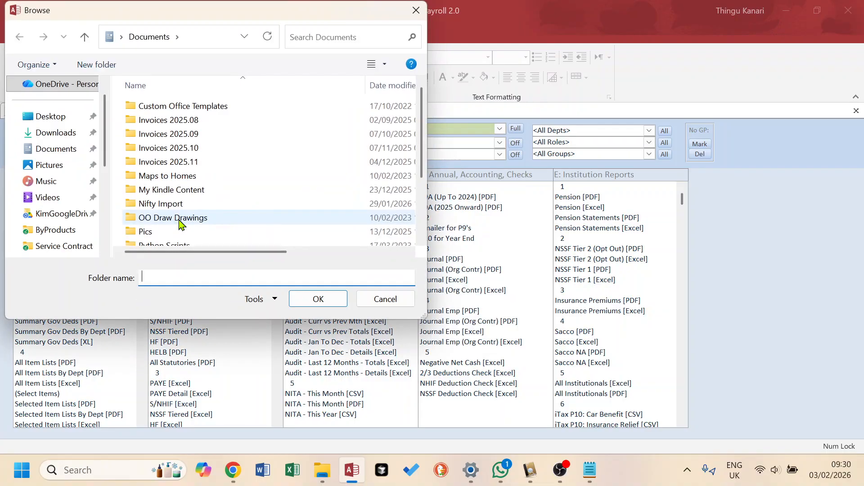
click(375, 299)
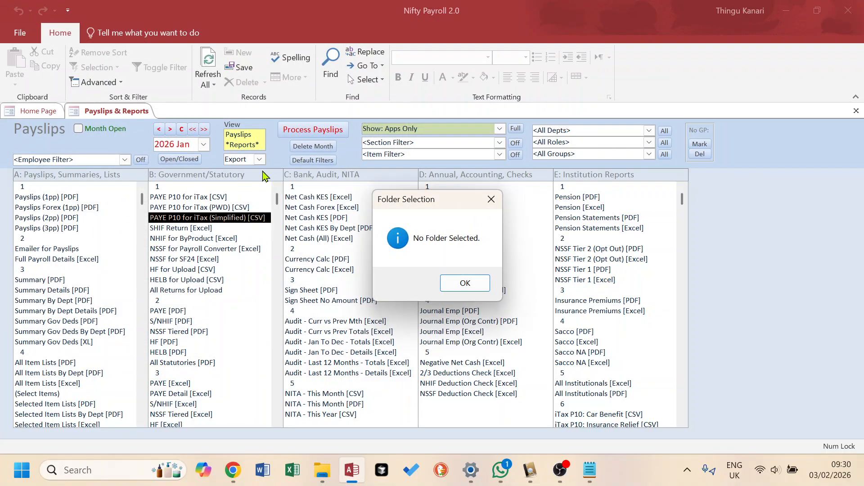
click(448, 290)
- Switch the output mode to View and open the PAYE P10 for iTax (Simplified) [CSV] report, then close it
click(260, 160)
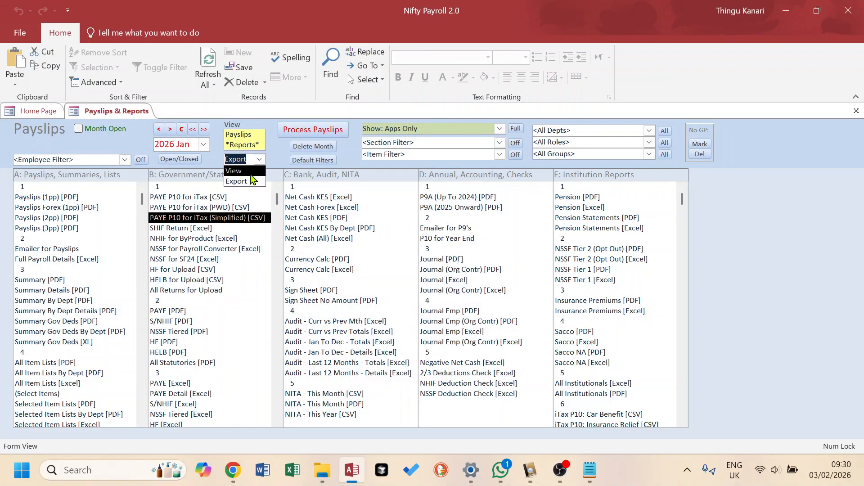
click(247, 171)
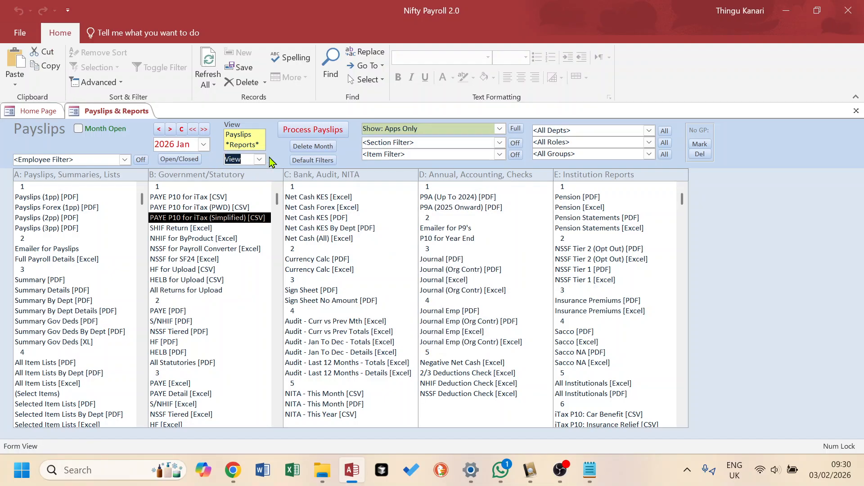
click(260, 160)
click(247, 171)
double_click(225, 217)
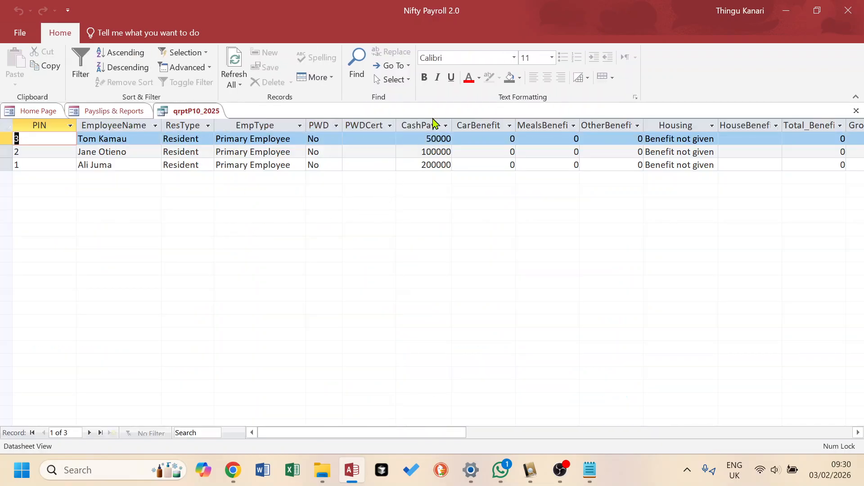
drag(382, 436, 343, 439)
click(856, 110)
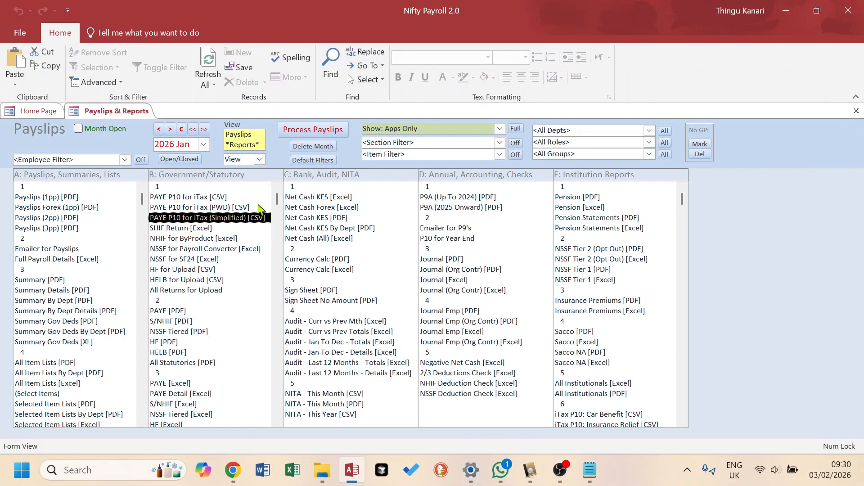
- Open and close the SHIF Return, NSSF for Payroll Converter, NSSF for SF24 and HELB for Upload reports in turn
double_click(176, 228)
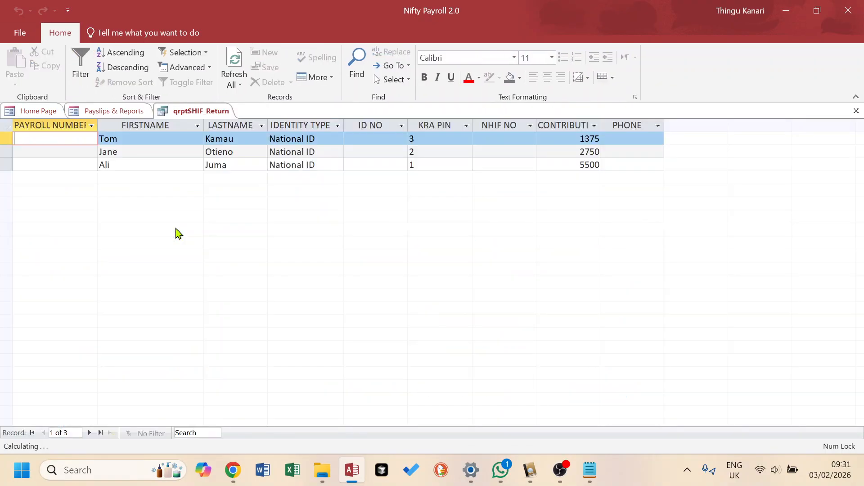
click(856, 110)
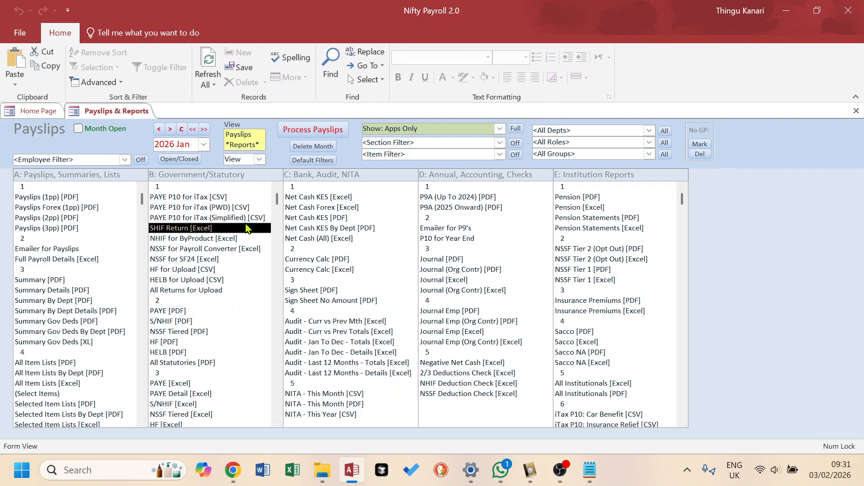
double_click(194, 251)
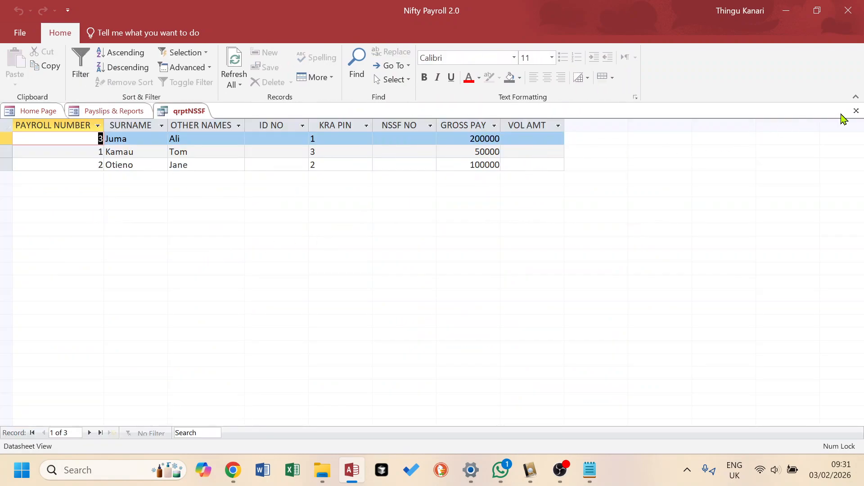
click(856, 111)
double_click(209, 261)
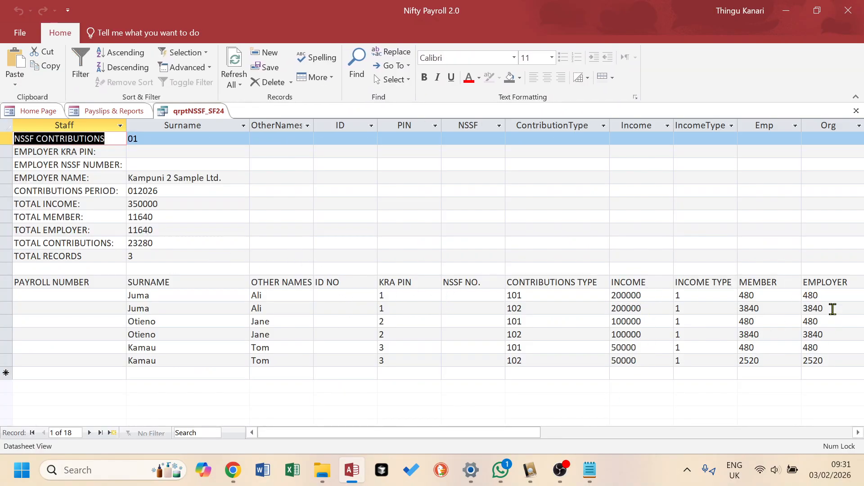
click(856, 111)
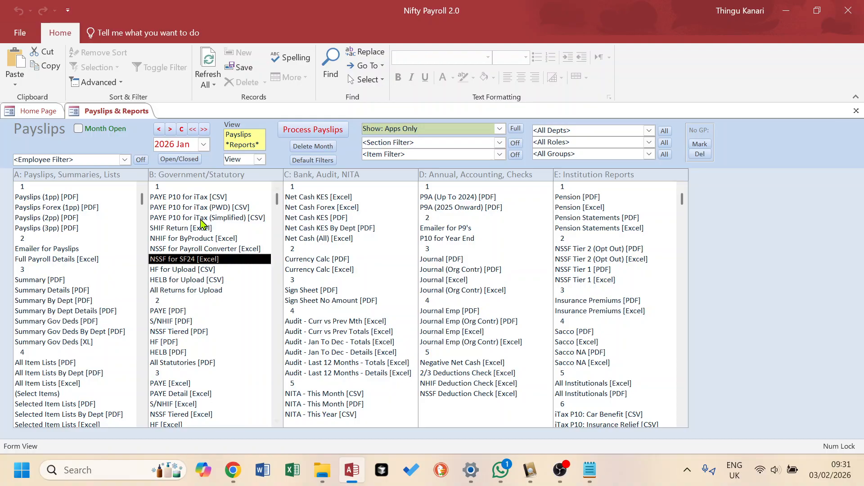
double_click(186, 281)
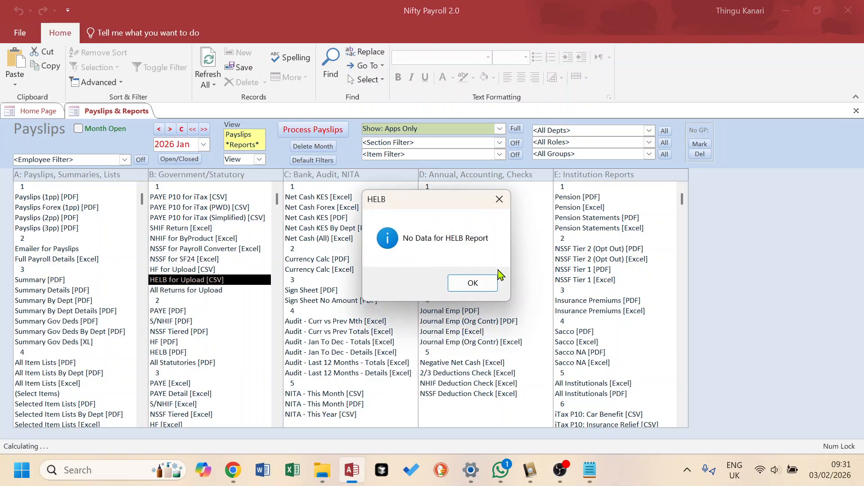
click(473, 283)
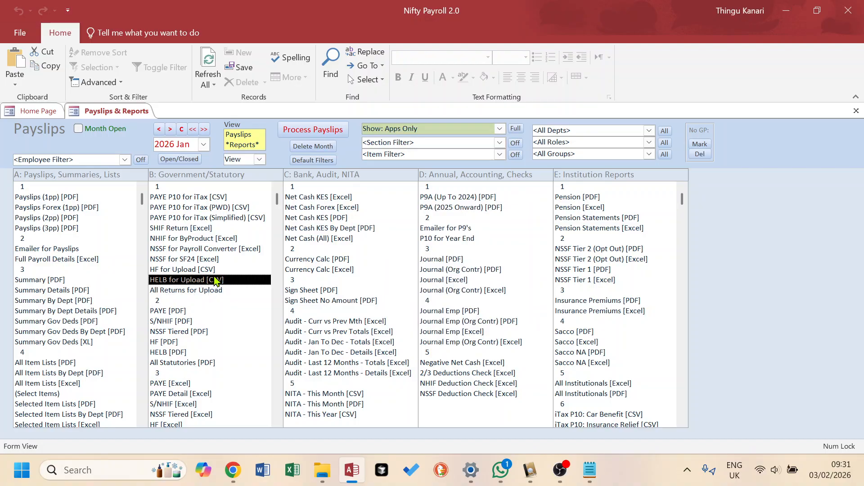
- Highlight the NSSF, PAYE P10 Simplified, SHIF Return and HELB for Upload reports one after another
click(216, 262)
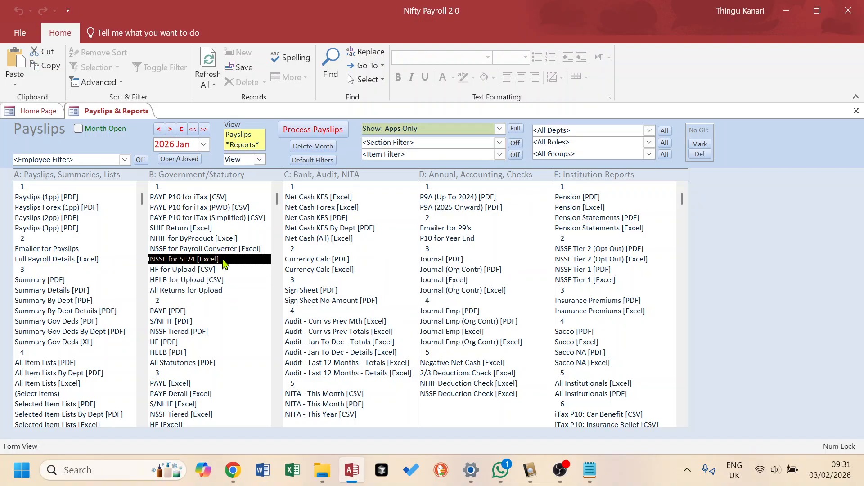
click(254, 250)
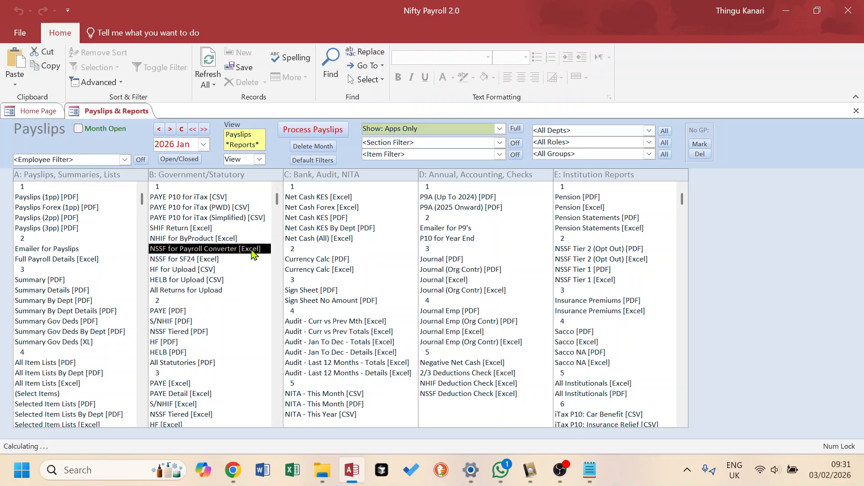
click(224, 220)
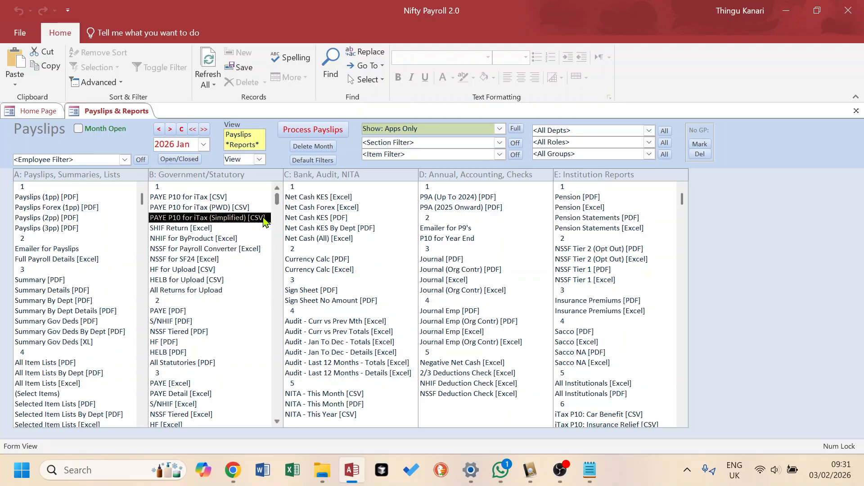
click(196, 229)
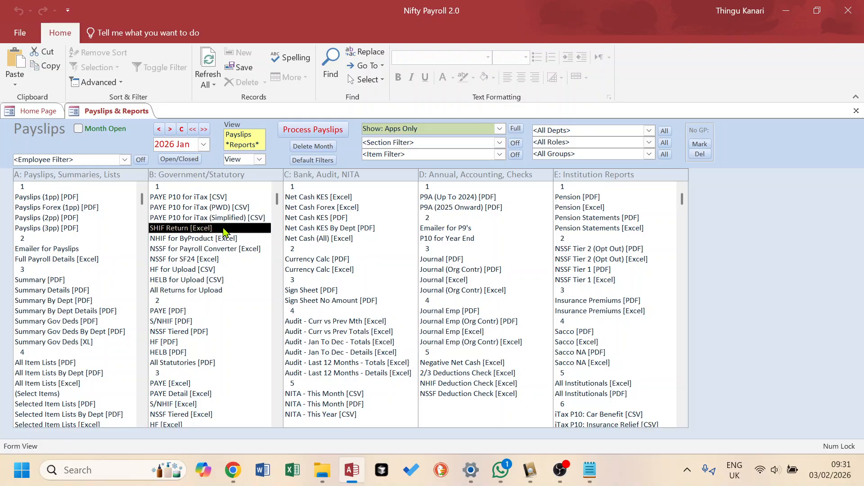
click(189, 280)
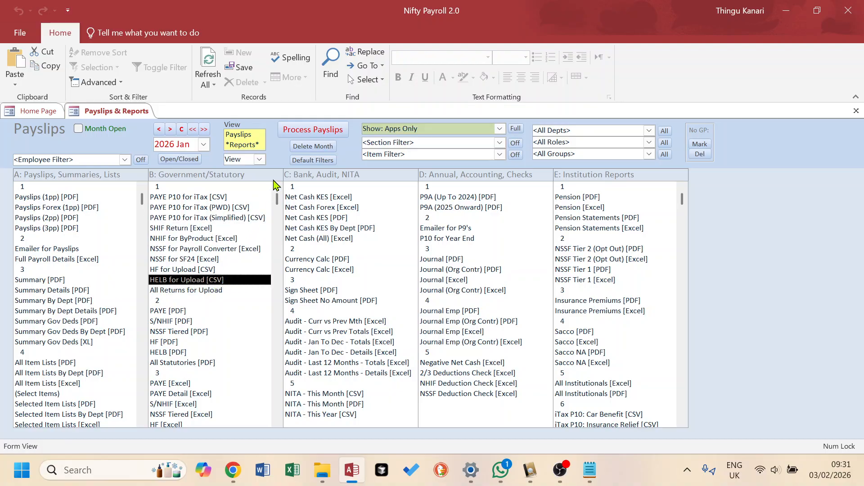
- Switch to Export mode and export the PAYE P10 for iTax (Simplified) [CSV] report into the Documents\Test folder, opening that folder
click(262, 160)
click(246, 181)
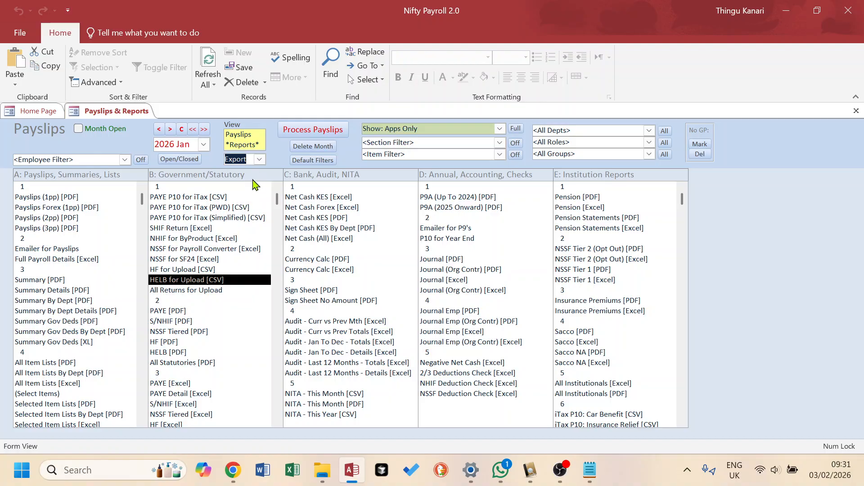
click(211, 219)
double_click(223, 220)
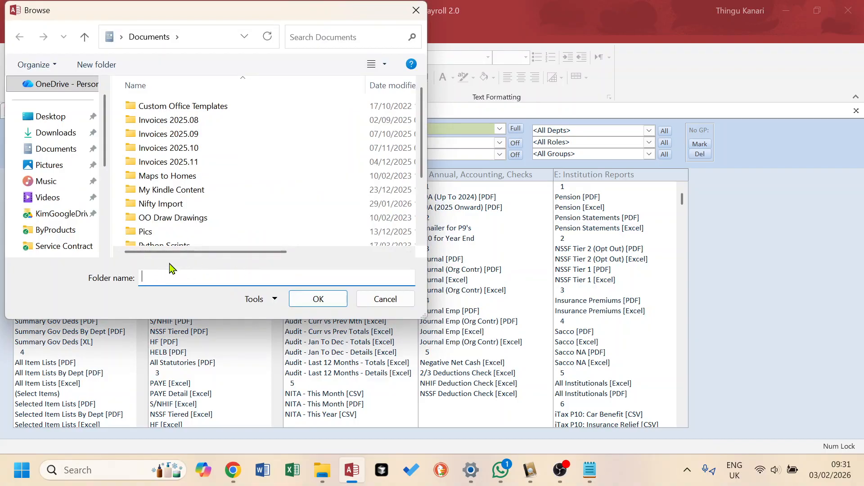
scroll(218, 168, down, 2)
double_click(166, 199)
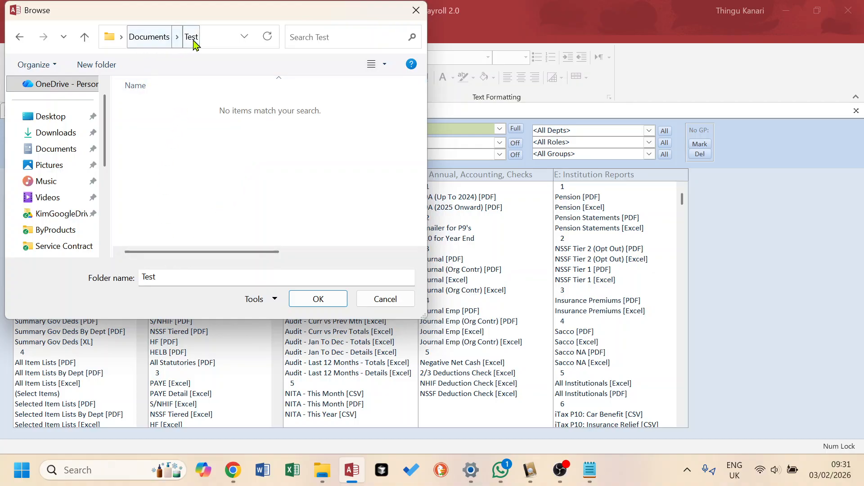
click(320, 299)
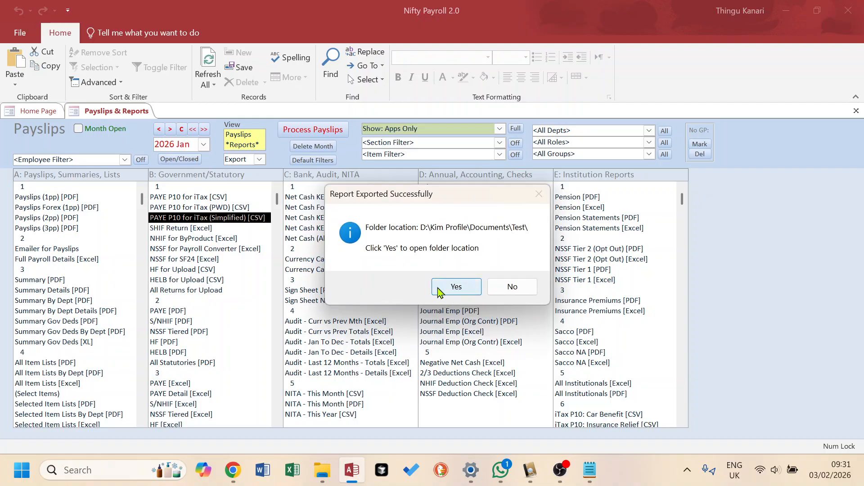
click(456, 290)
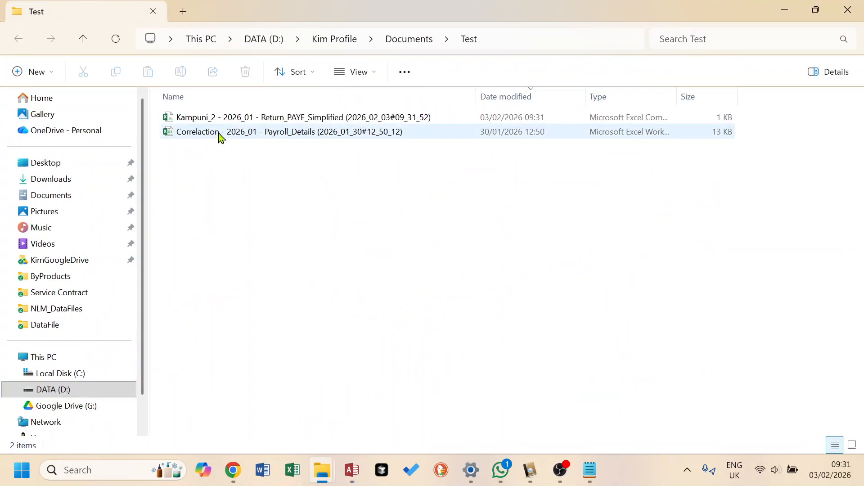
- Delete the old Correlaction payroll details file from the Test folder and select the exported PAYE return file
click(221, 137)
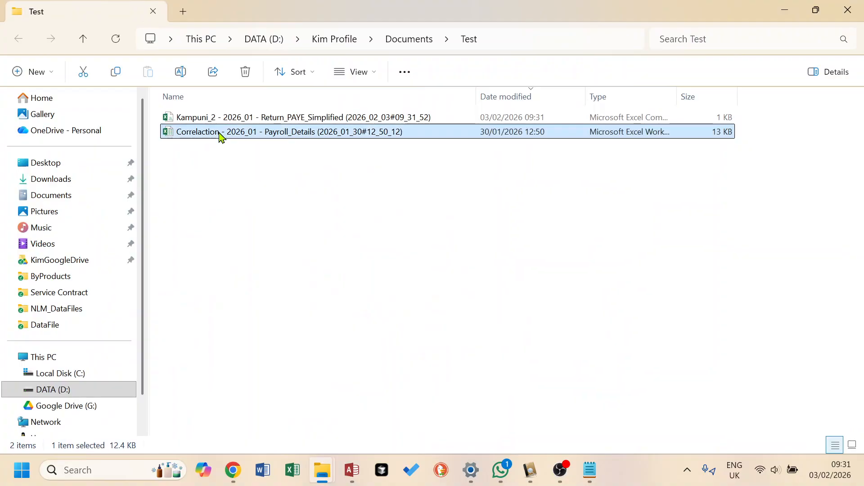
key(Delete)
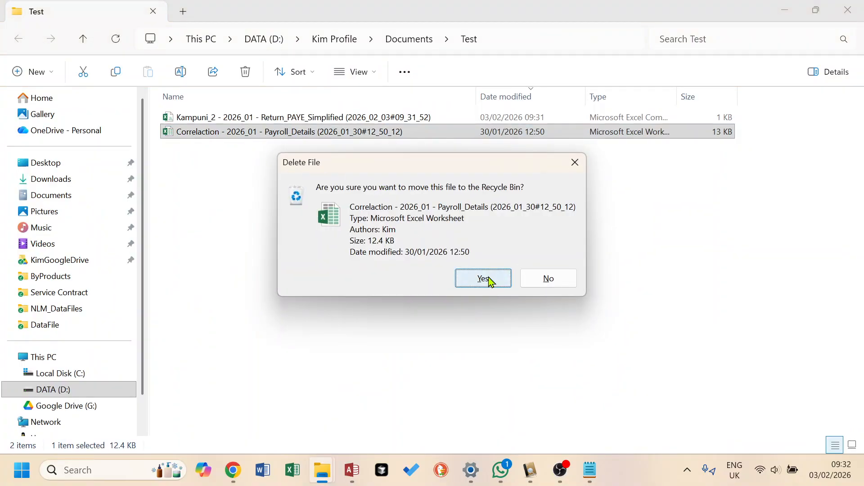
click(486, 278)
click(281, 120)
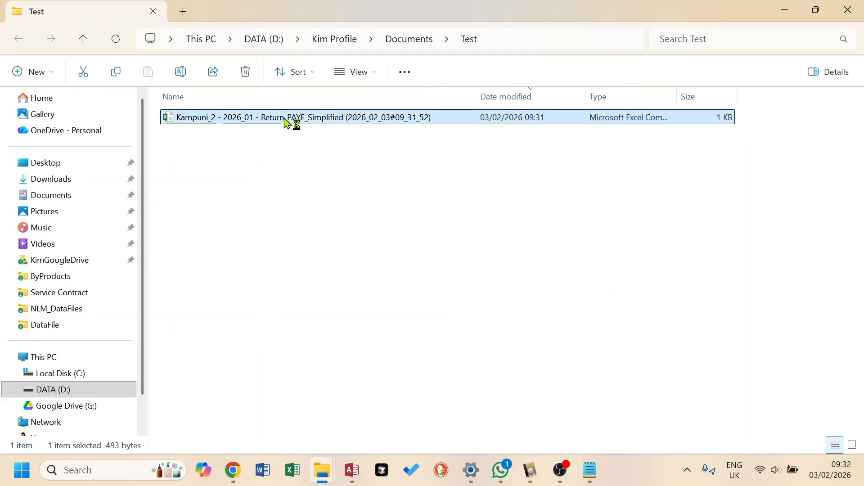
- Open the exported PAYE Simplified return file in Excel to review it, then close it
key(Return)
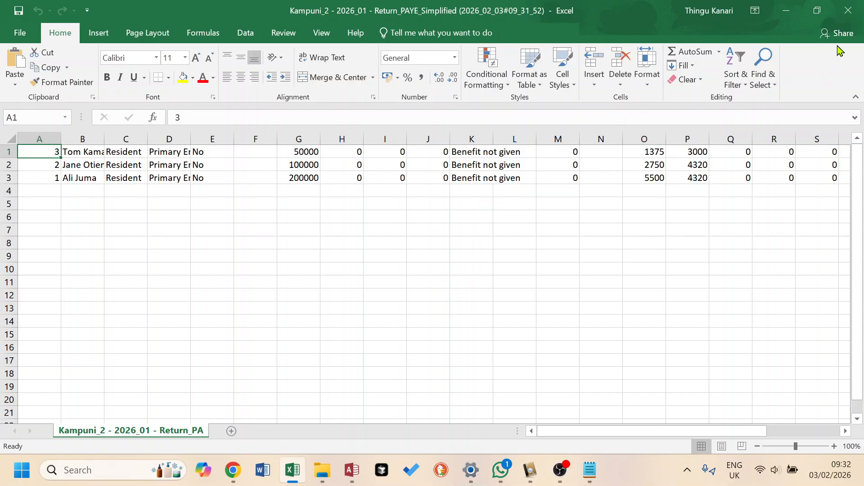
click(848, 10)
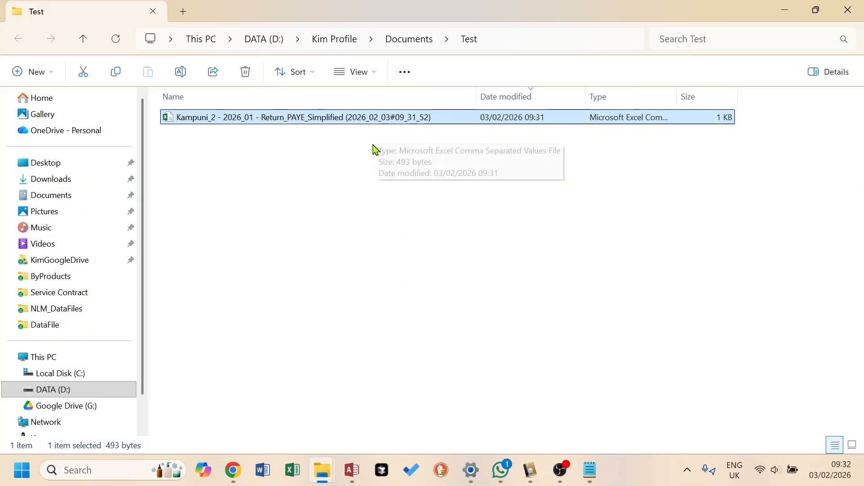
- Export the SHIF Return [Excel] report into the Documents\Test folder without opening the folder location
click(355, 479)
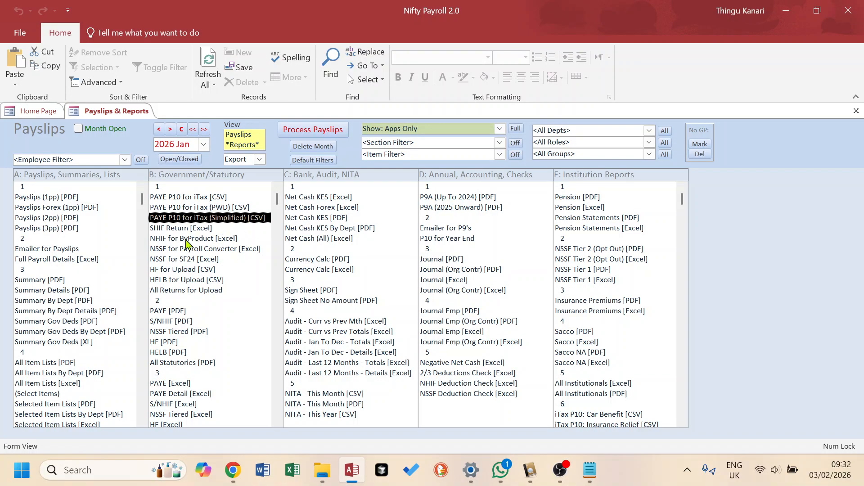
double_click(178, 228)
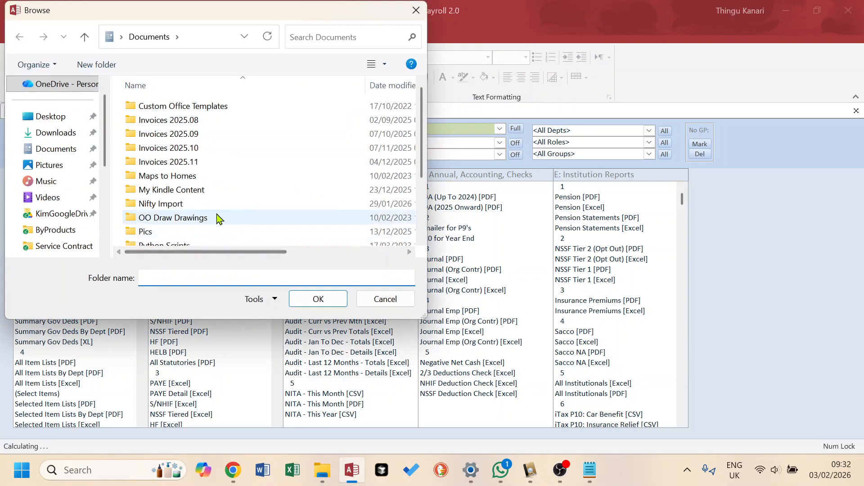
scroll(215, 216, down, 2)
double_click(149, 183)
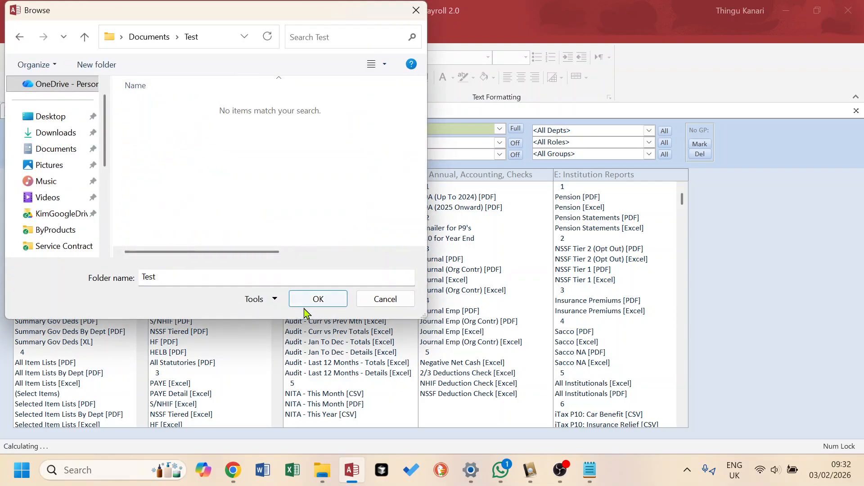
click(315, 299)
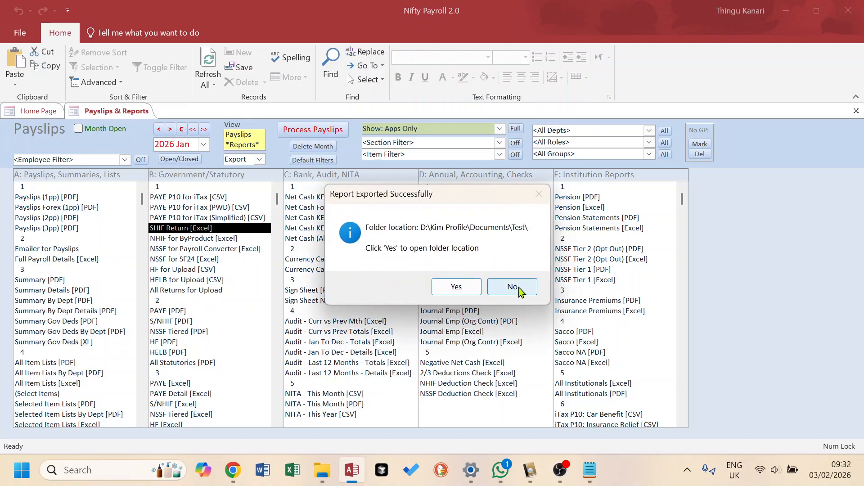
click(513, 287)
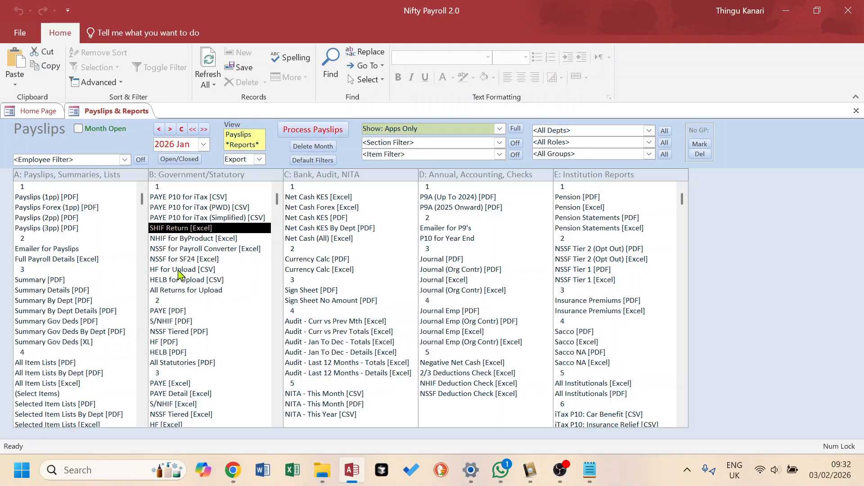
- Export the NSSF for Payroll Converter [Excel] report into the Documents\Test folder without opening the folder location
double_click(180, 252)
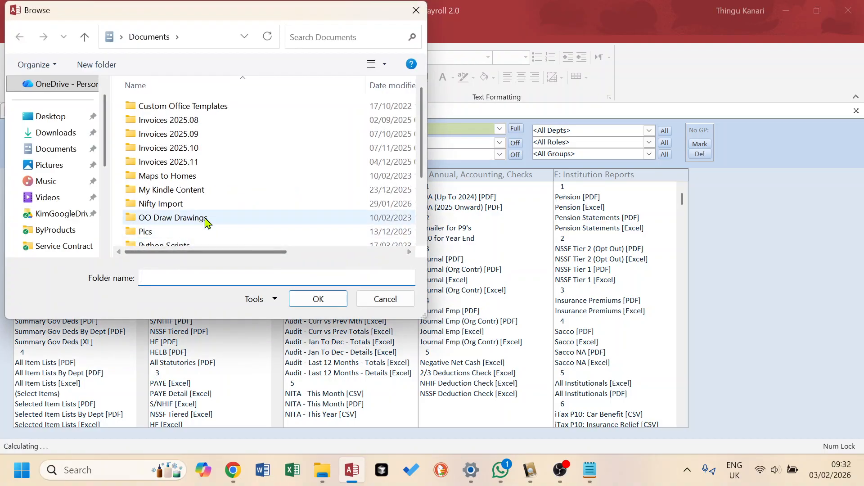
scroll(207, 212, down, 2)
double_click(159, 184)
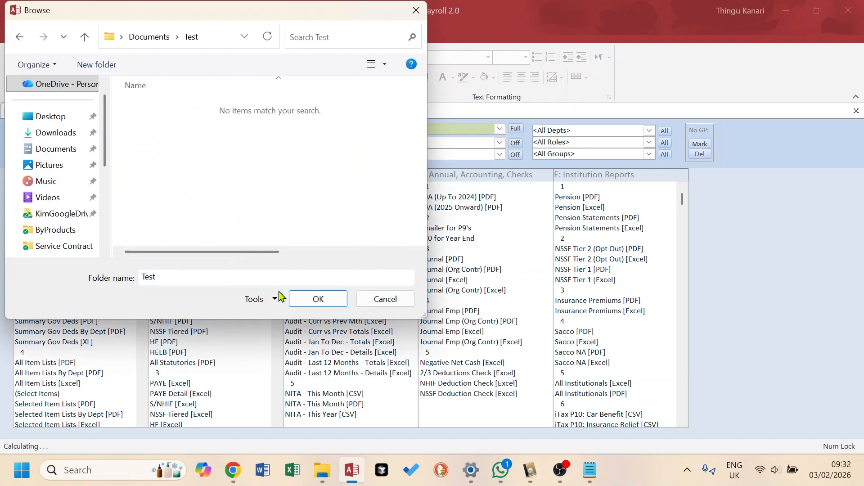
click(320, 300)
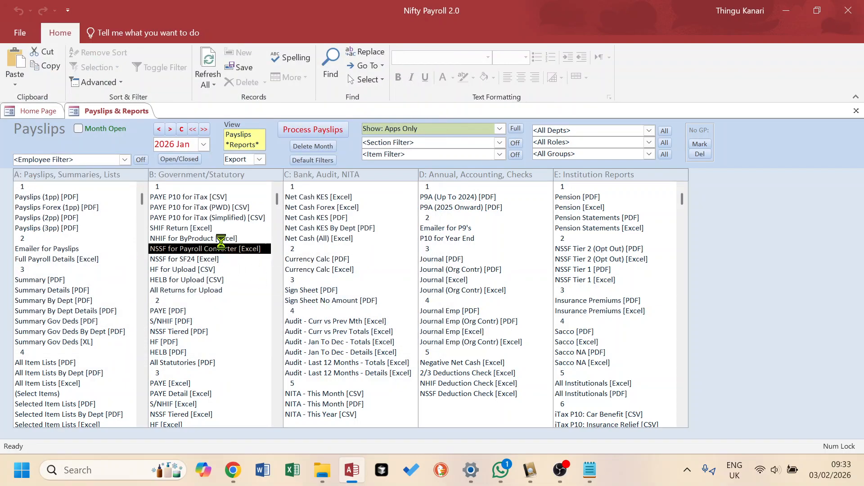
click(513, 287)
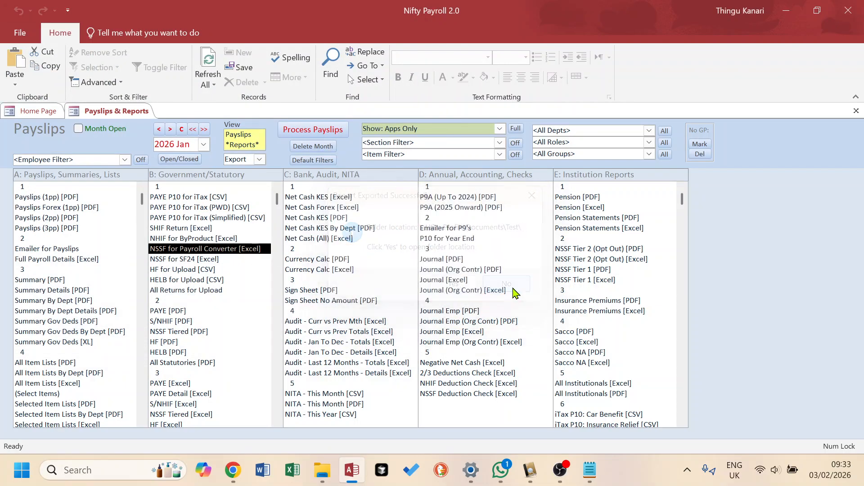
- Export the NSSF for SF24 [Excel] report into the Documents\Test folder without opening the folder location
double_click(182, 259)
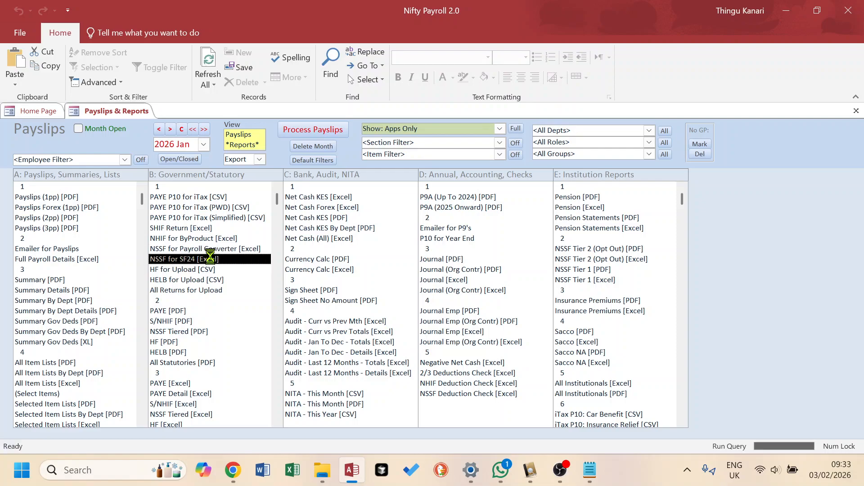
scroll(237, 219, down, 2)
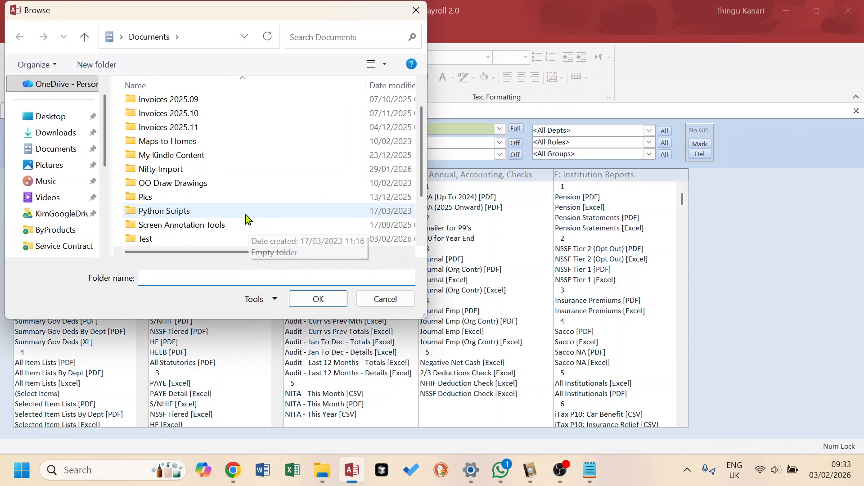
double_click(163, 243)
click(318, 300)
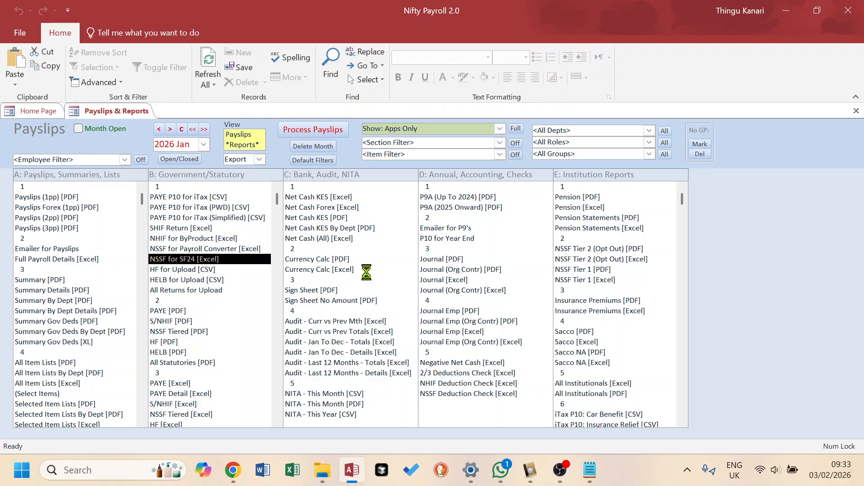
click(512, 287)
- Return to the Test folder, widen the Type column, and select each exported return file in turn
mouse_move(325, 472)
click(386, 360)
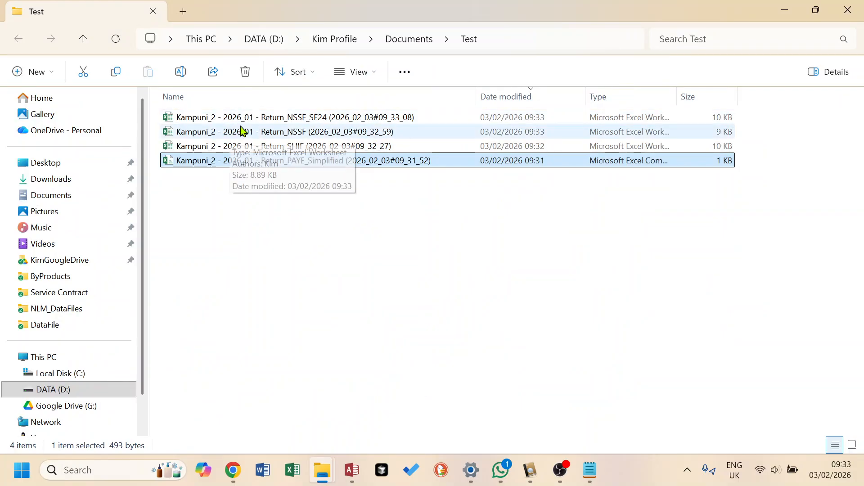
click(278, 123)
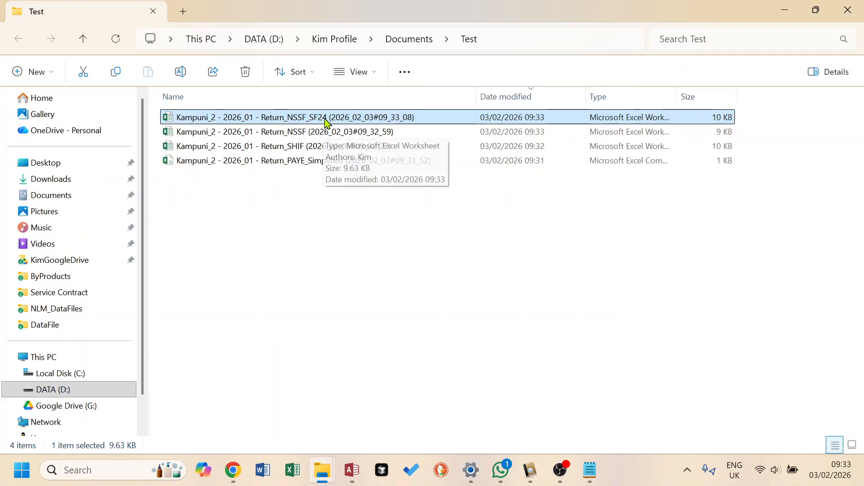
click(304, 134)
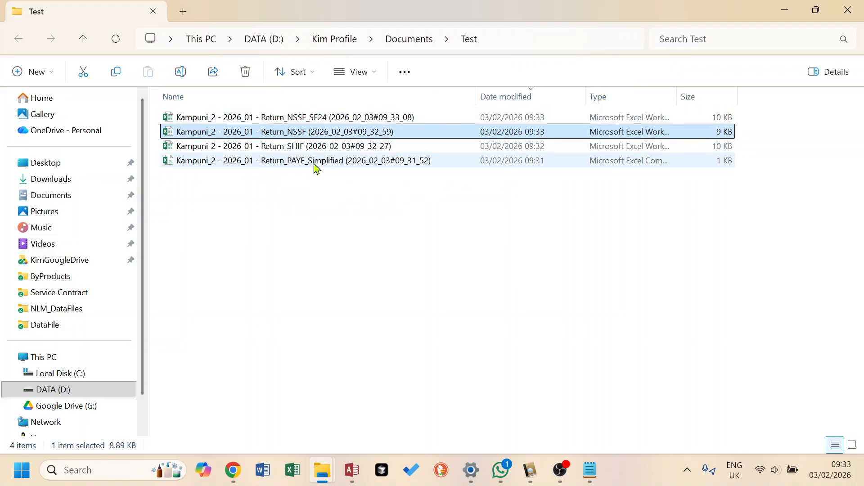
drag(677, 97, 768, 97)
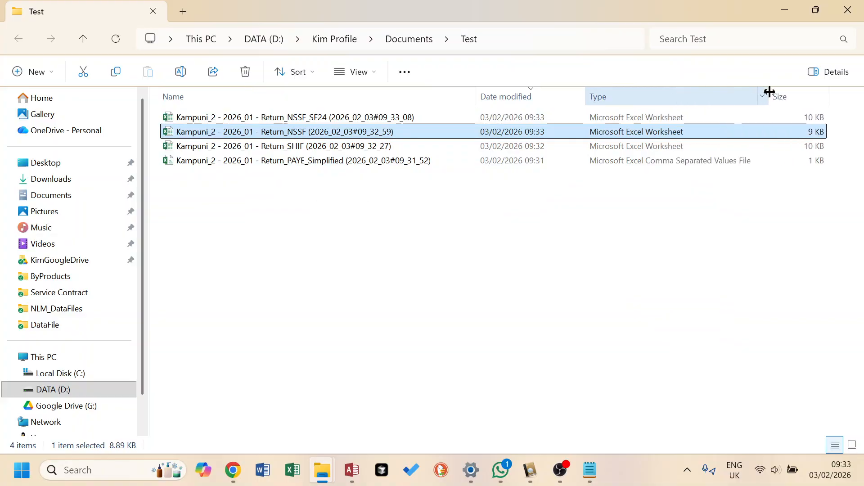
click(668, 121)
click(650, 135)
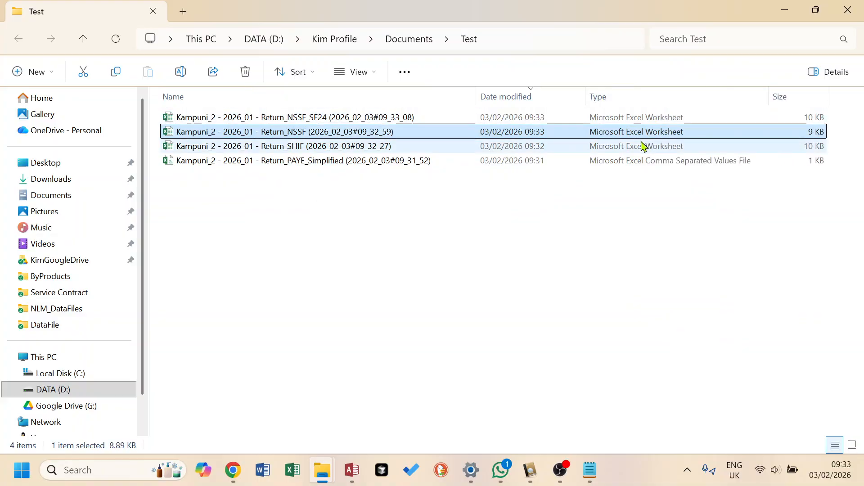
click(642, 145)
click(641, 162)
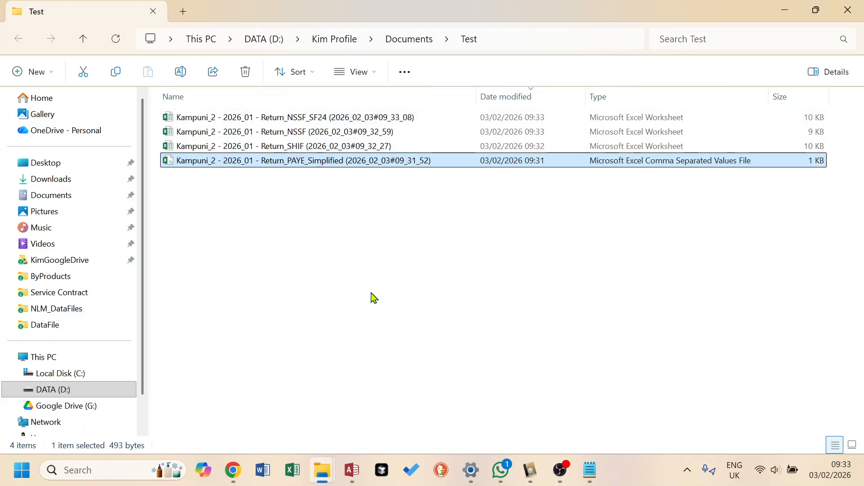
- Export the All Returns for Upload report into the Documents\Test folder, confirming export of PAYE, S/NHIF, NSSF, HELB, NITA and Car Benefit
click(351, 472)
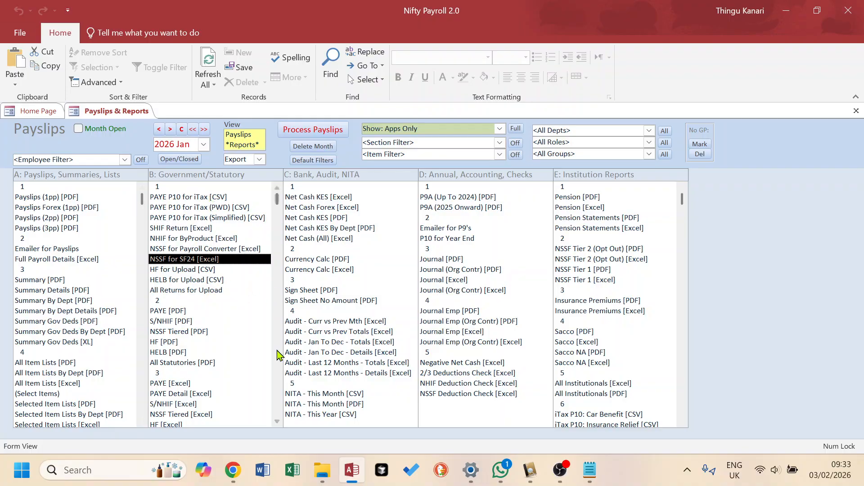
click(183, 291)
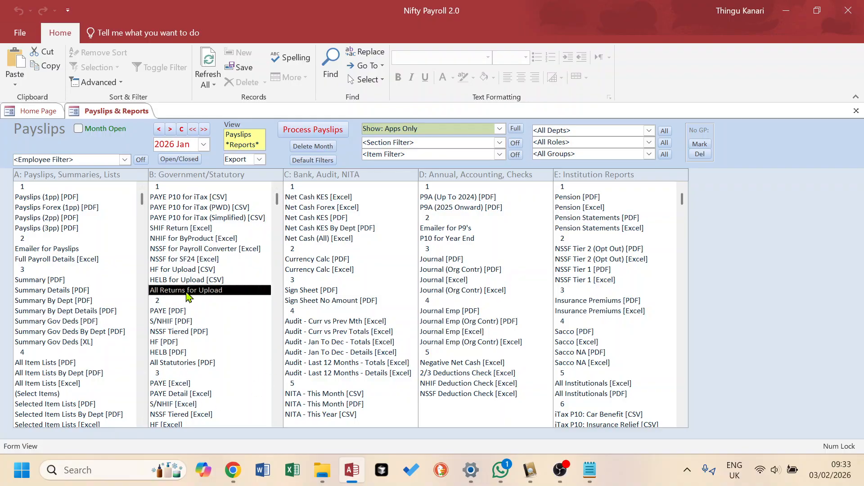
double_click(189, 295)
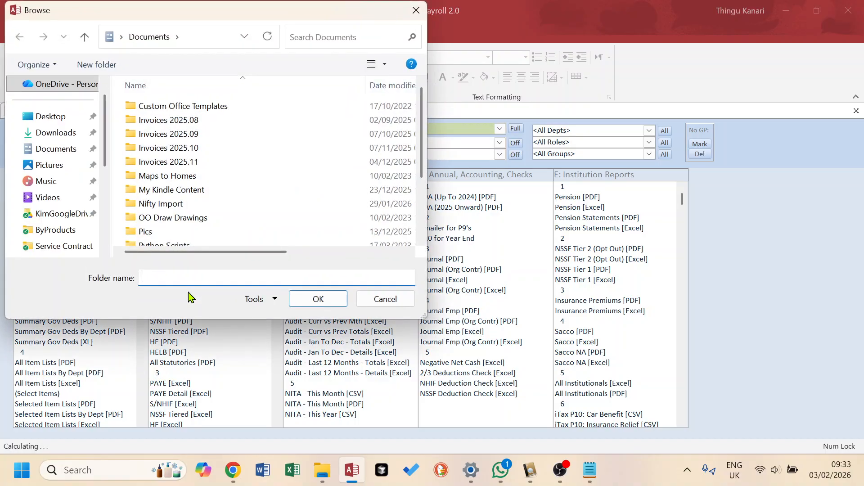
scroll(234, 216, down, 2)
click(163, 201)
double_click(163, 202)
click(318, 299)
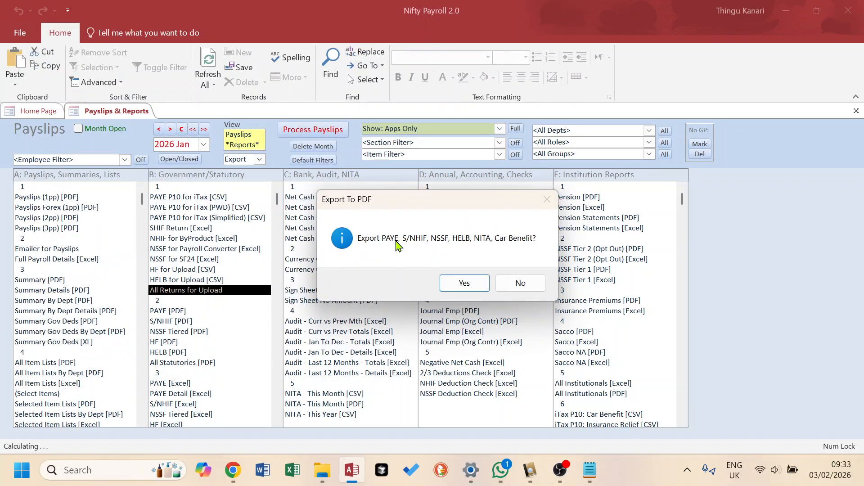
click(463, 283)
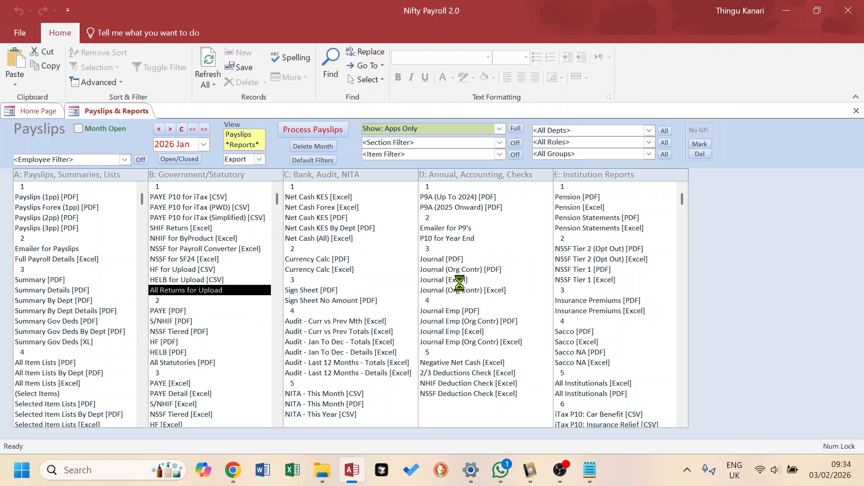
- Switch to the Test folder and examine the newly exported return files one by one
mouse_move(322, 469)
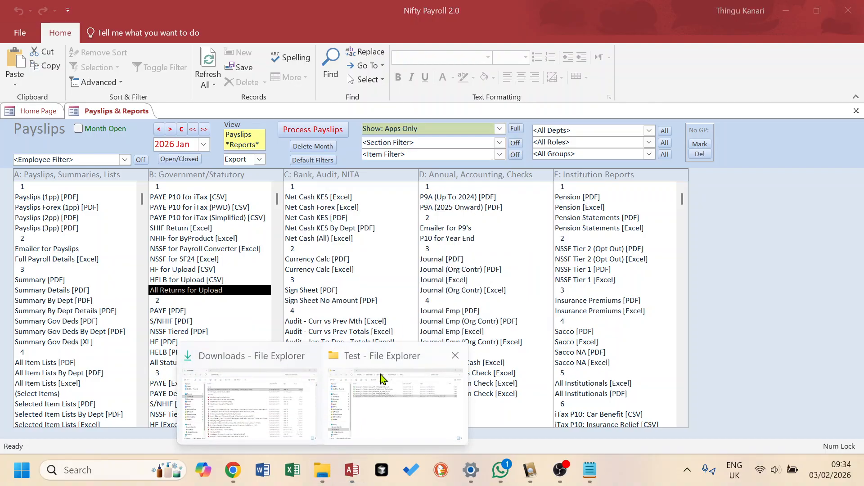
click(391, 363)
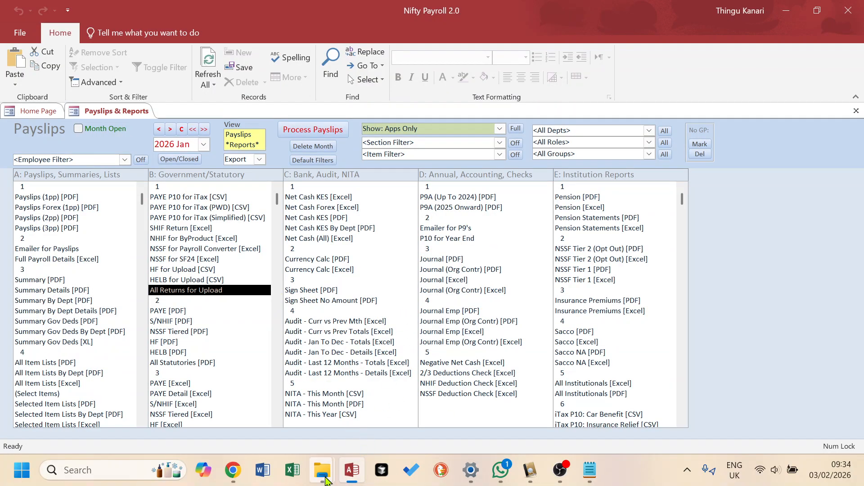
mouse_move(322, 469)
click(390, 369)
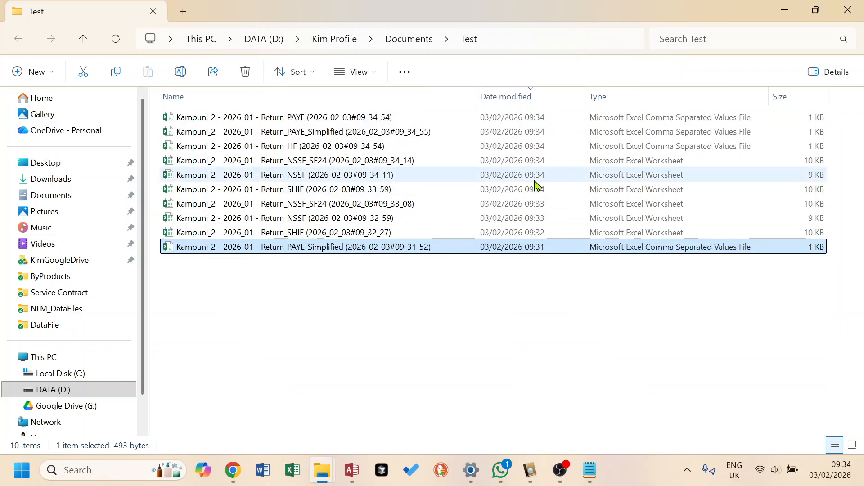
click(512, 120)
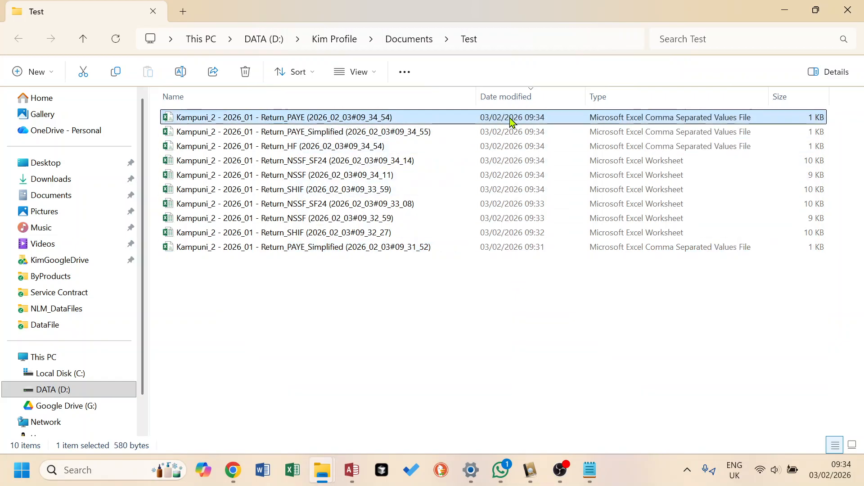
click(506, 132)
click(506, 147)
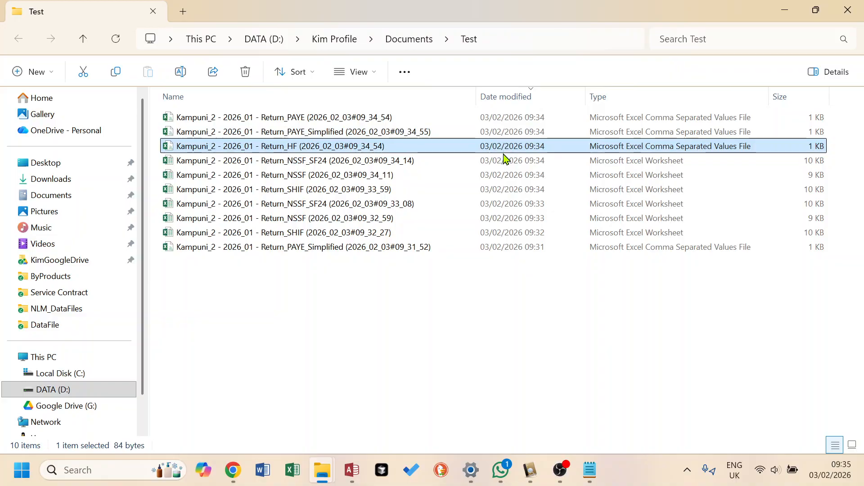
click(506, 162)
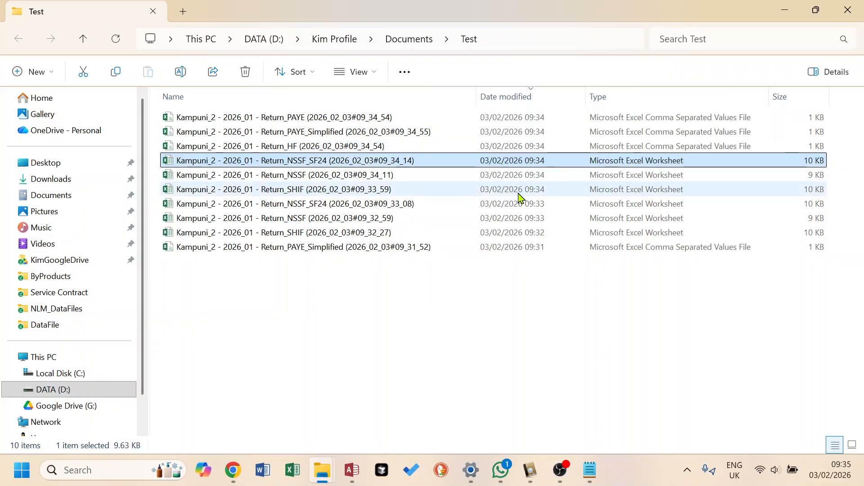
click(518, 193)
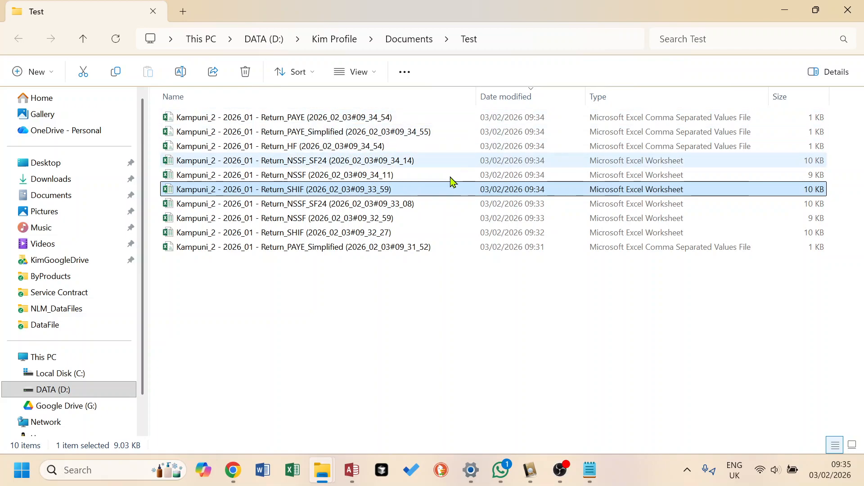
click(310, 180)
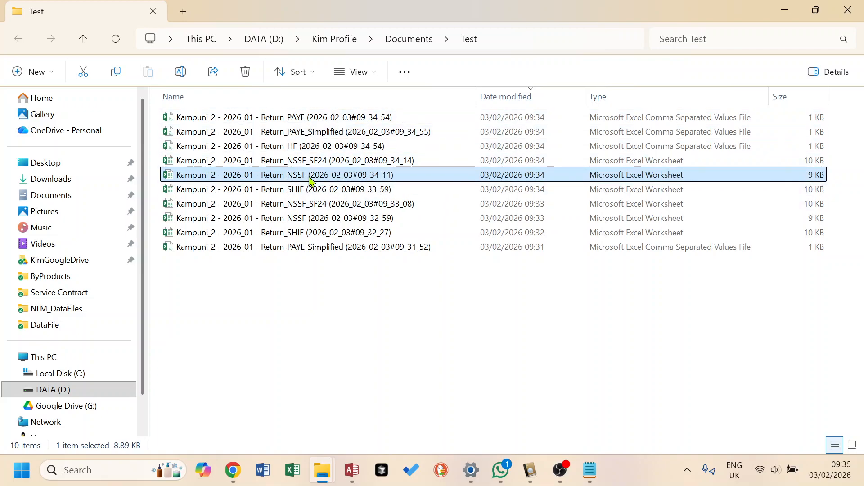
click(305, 161)
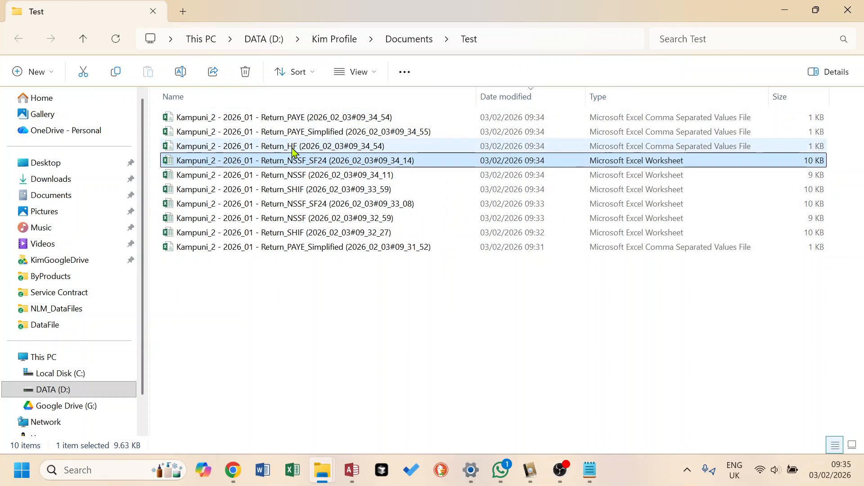
click(293, 148)
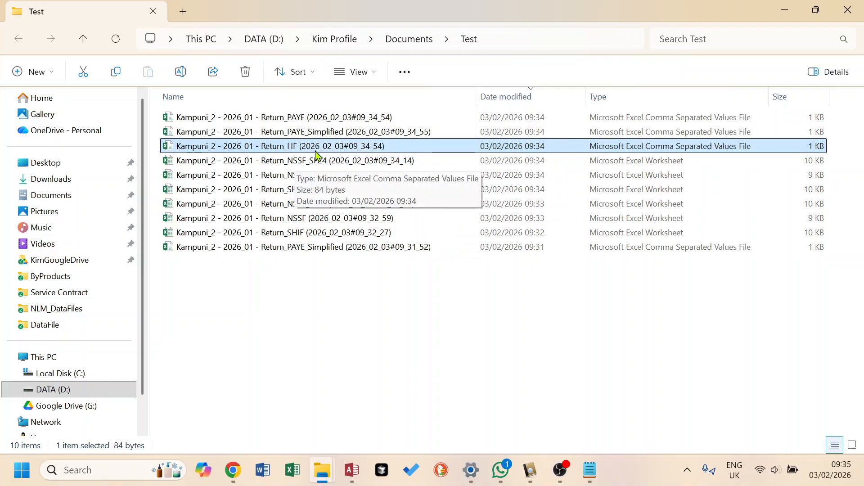
- Switch to the browser and review the NSSF e-service Payroll Converter and SF24 Actions submission pages
click(302, 120)
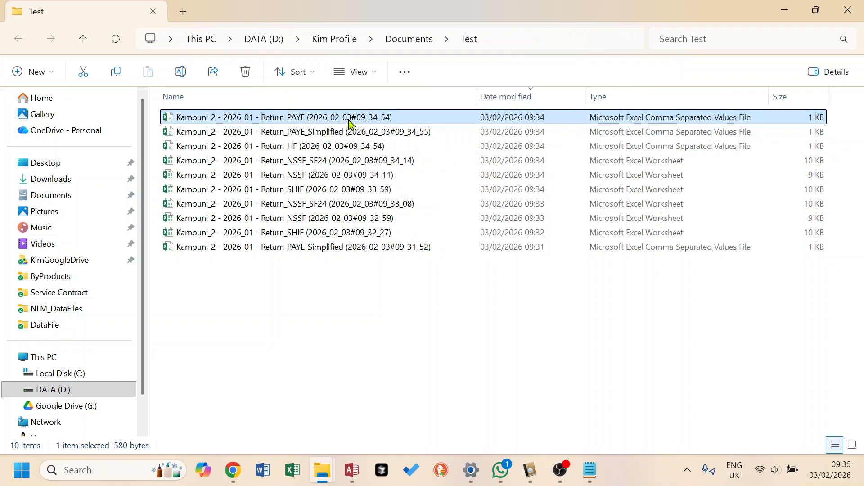
click(322, 136)
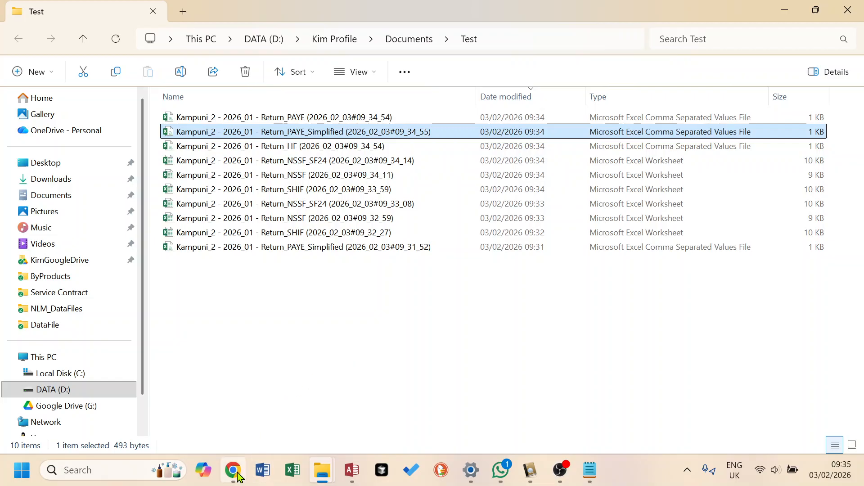
mouse_move(239, 473)
click(286, 407)
click(463, 14)
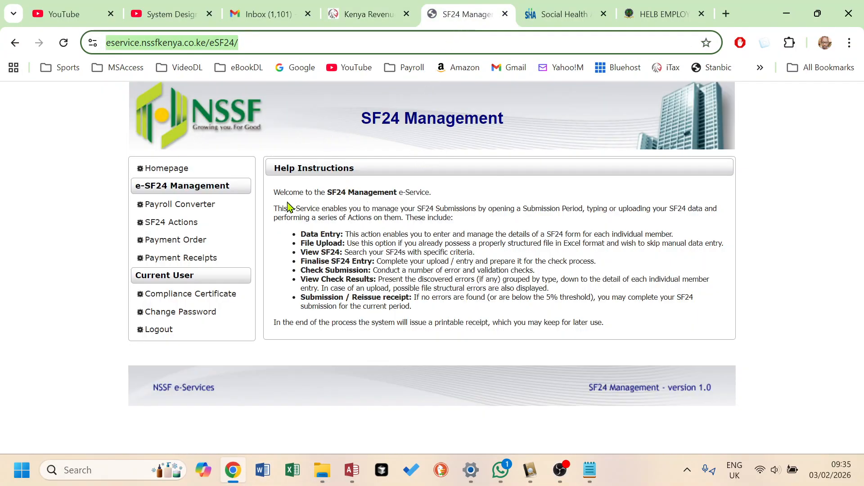
click(185, 210)
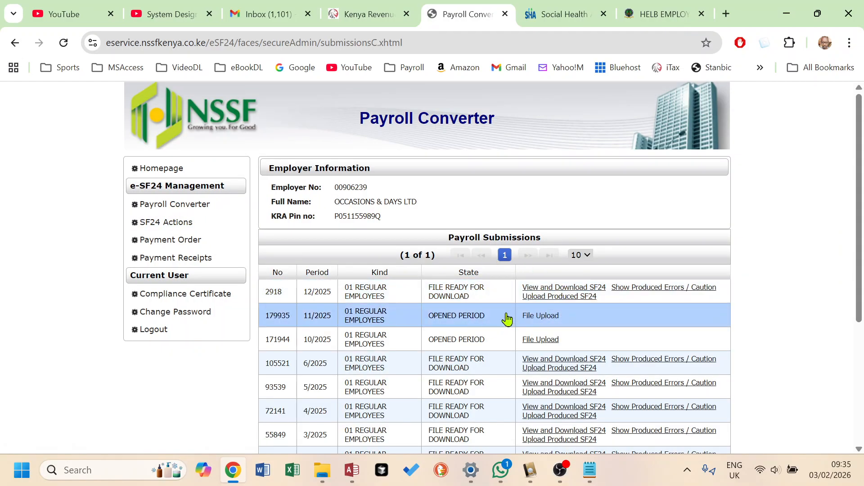
scroll(507, 319, down, 2)
scroll(507, 319, down, 3)
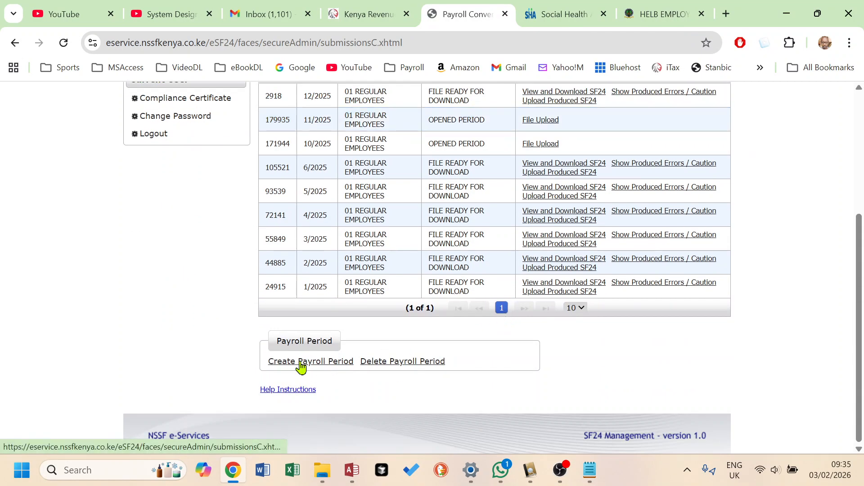
scroll(536, 179, up, 3)
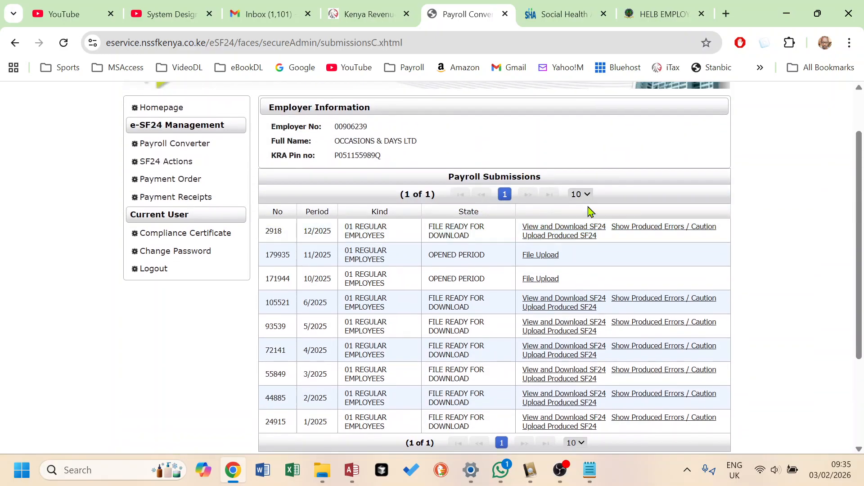
click(512, 238)
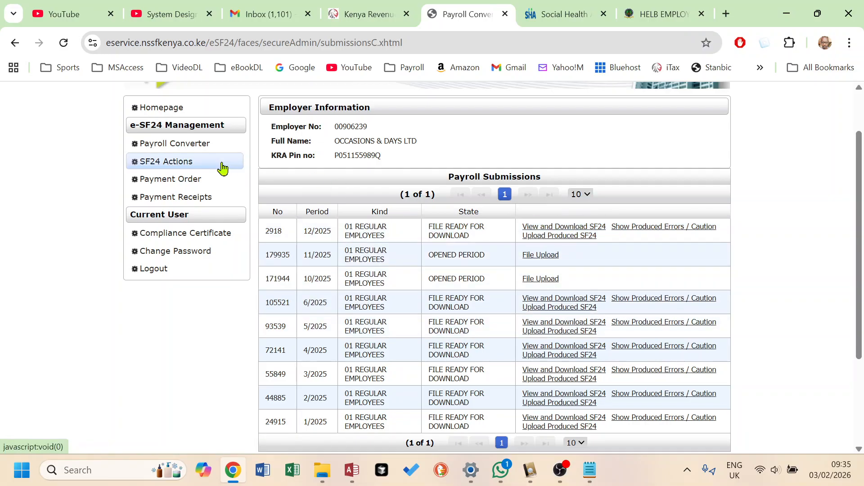
click(164, 170)
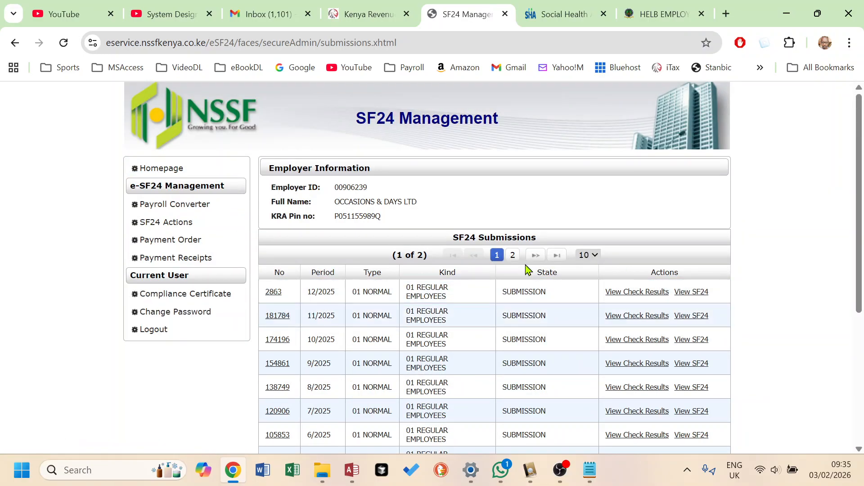
scroll(512, 280, down, 5)
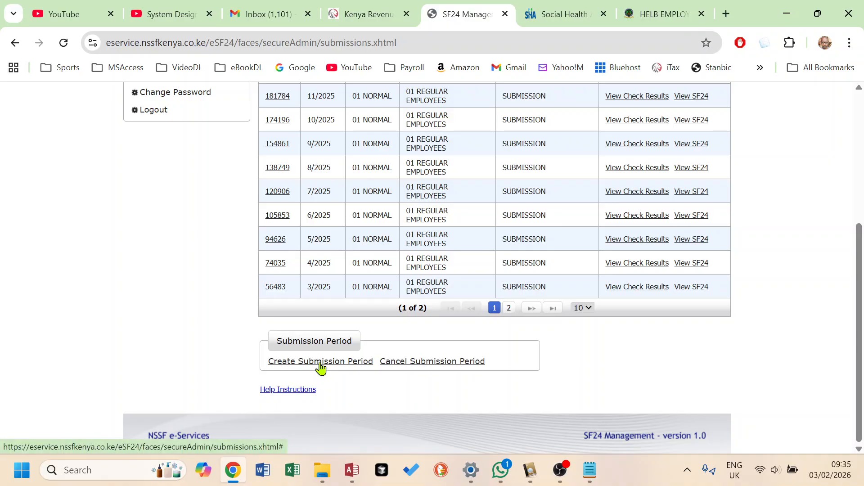
scroll(441, 333, up, 3)
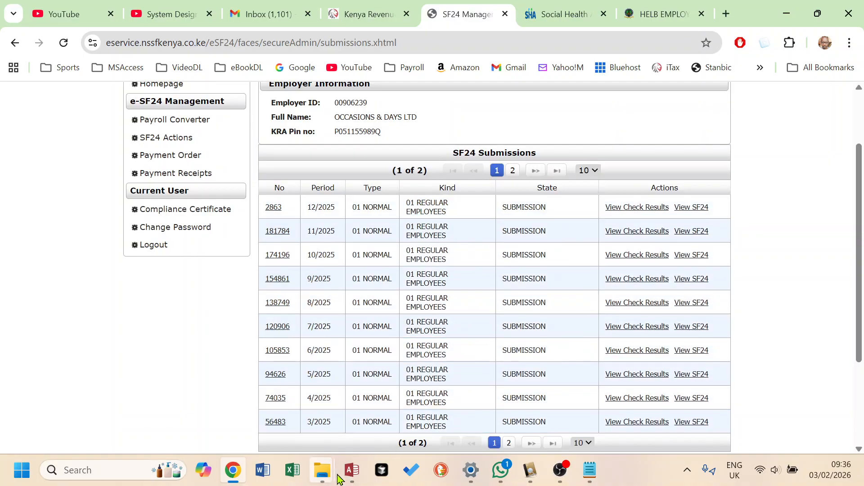
- Open the Return_NSSF (09_34_11) file from the Test folder in Excel, inspect its columns, and close it
mouse_move(327, 479)
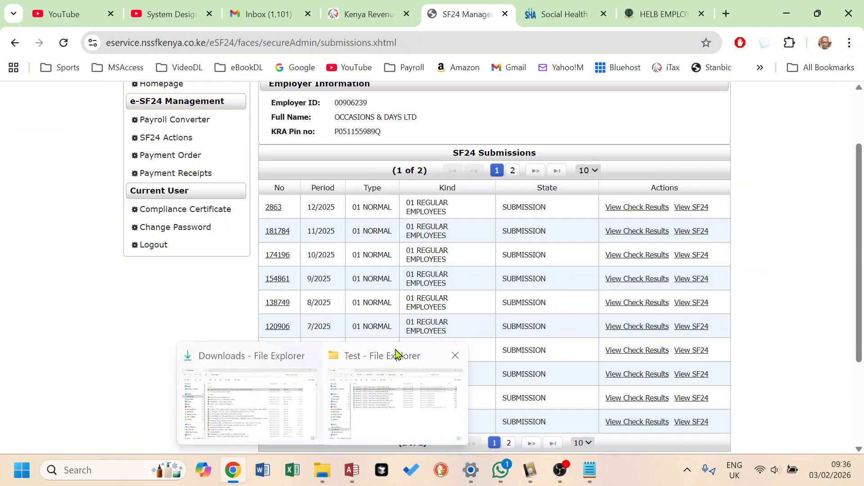
click(395, 358)
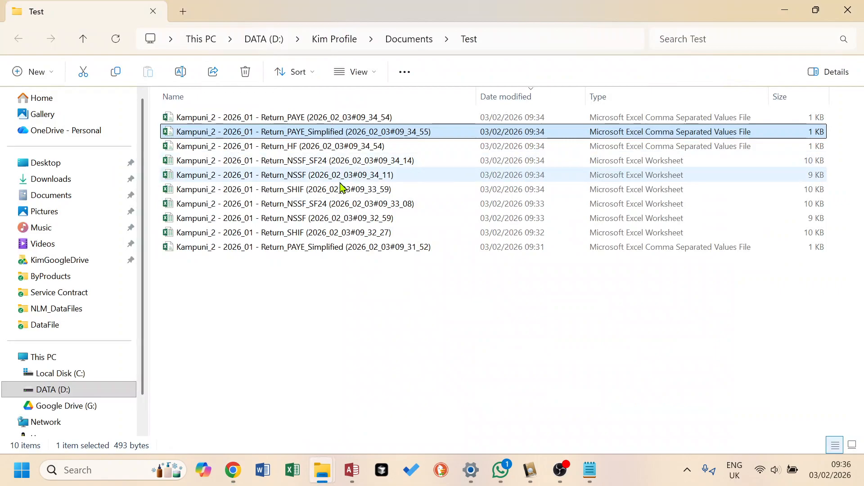
double_click(313, 180)
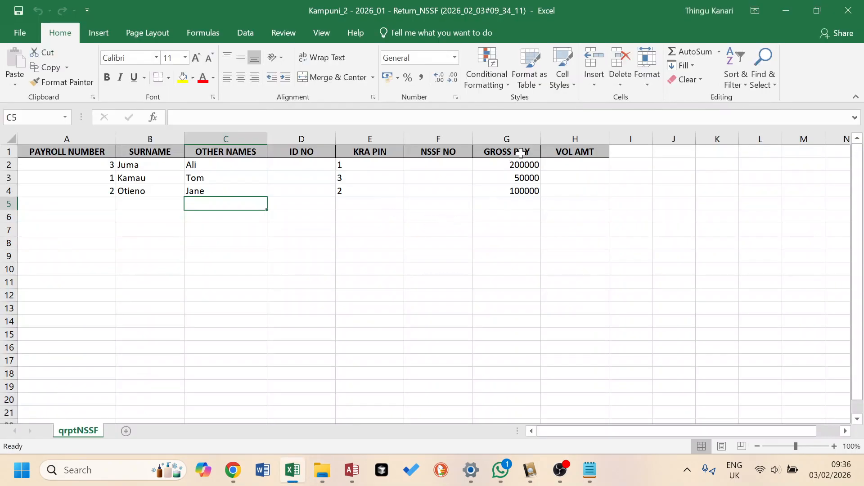
click(510, 140)
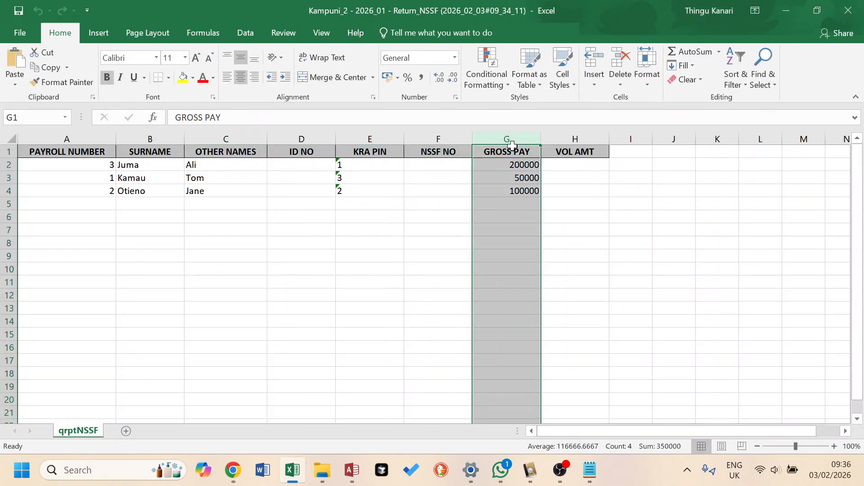
click(852, 14)
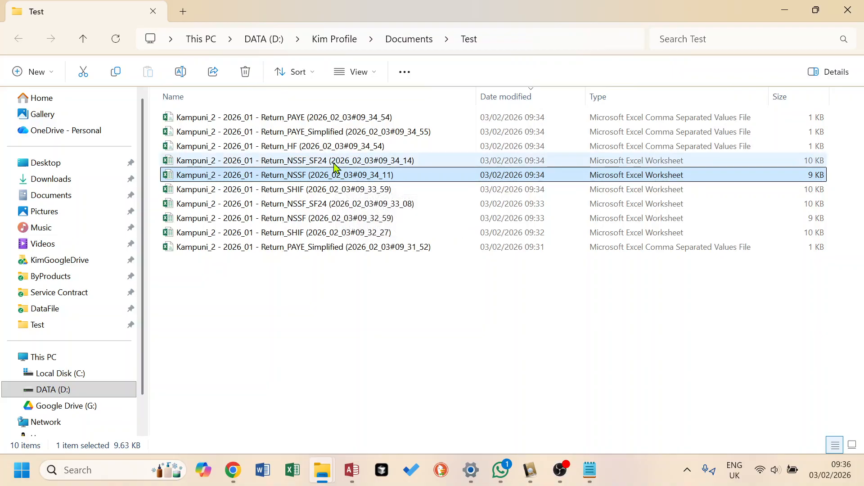
- Open the Return_NSSF_SF24 (09_34_14) workbook, examine its header totals and contribution rows, and close it
click(334, 165)
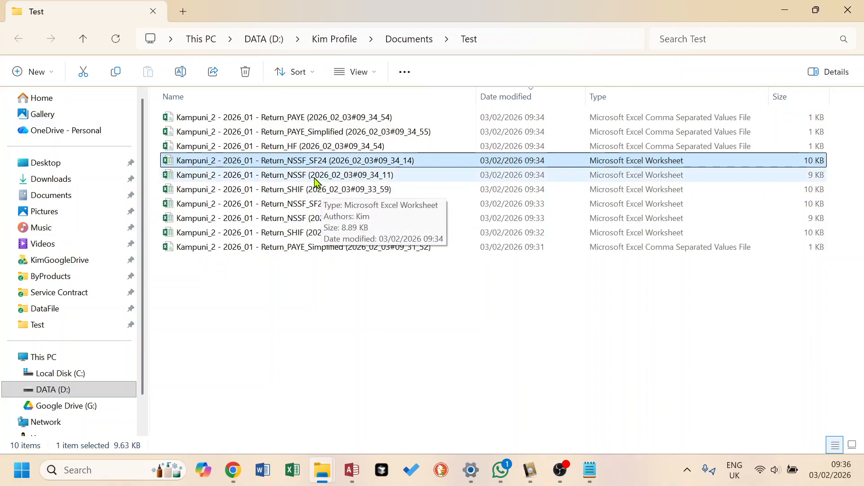
click(316, 179)
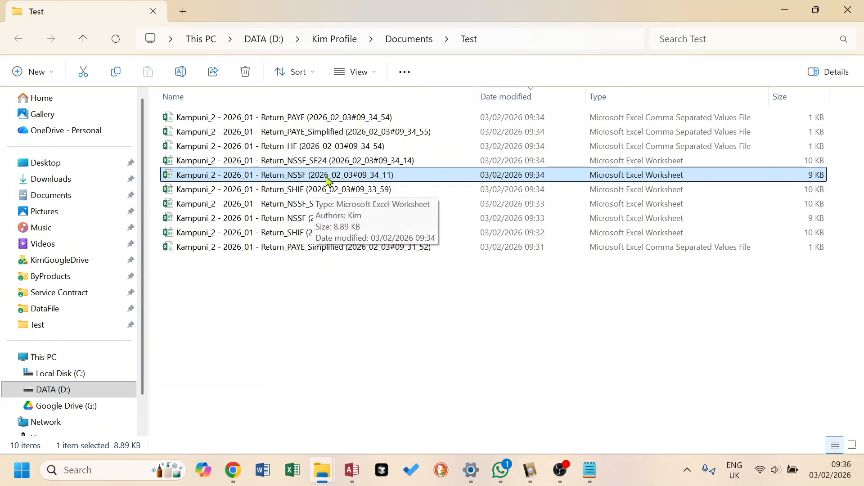
click(338, 165)
double_click(339, 165)
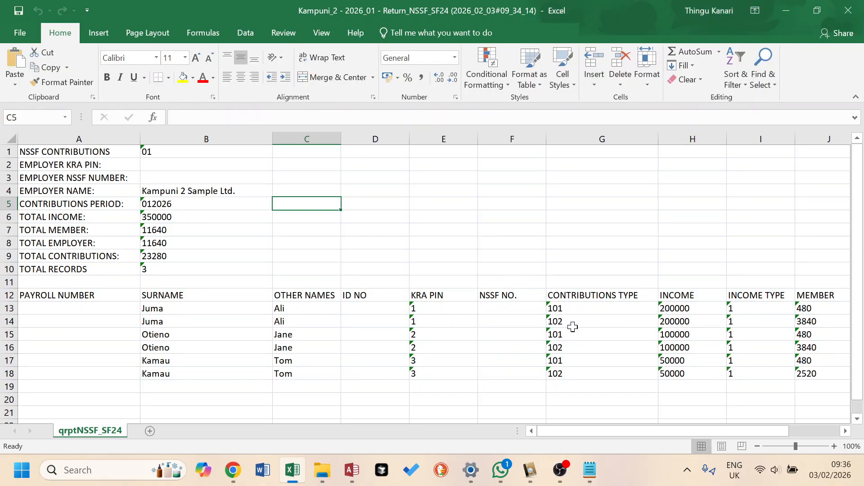
click(568, 322)
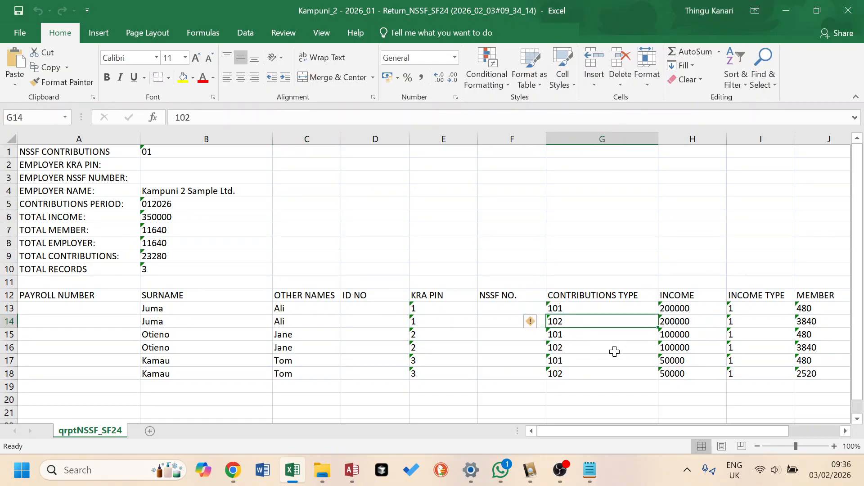
click(571, 351)
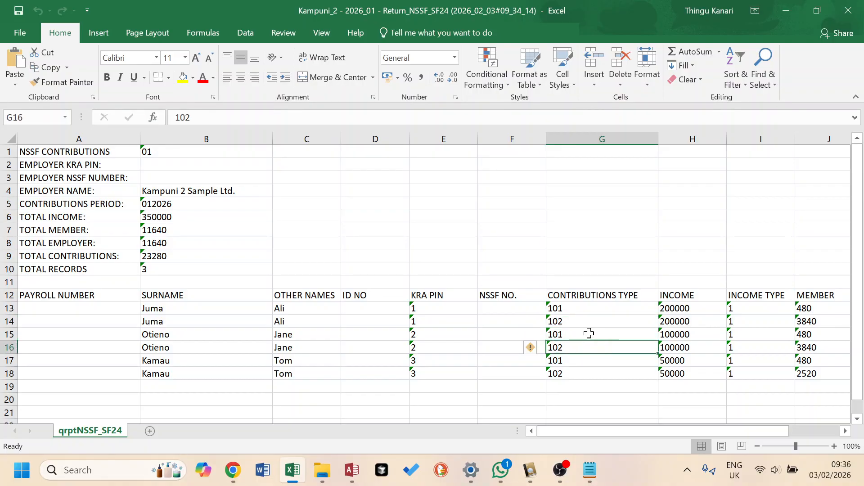
click(578, 321)
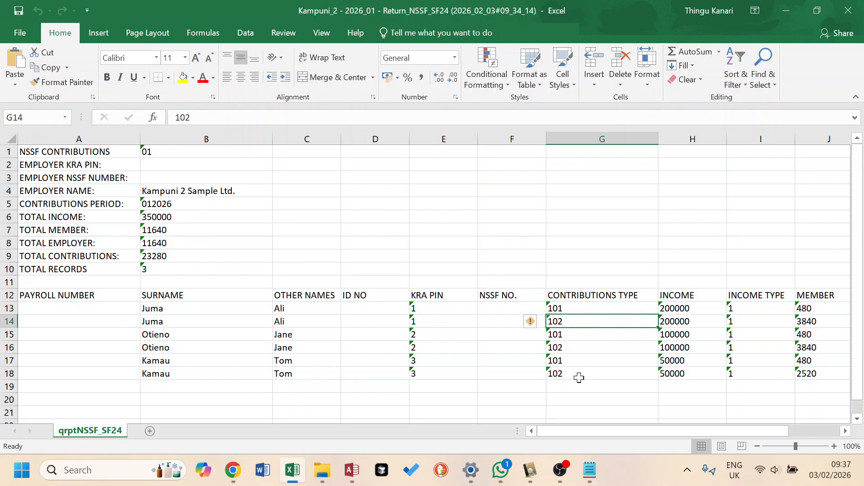
click(848, 11)
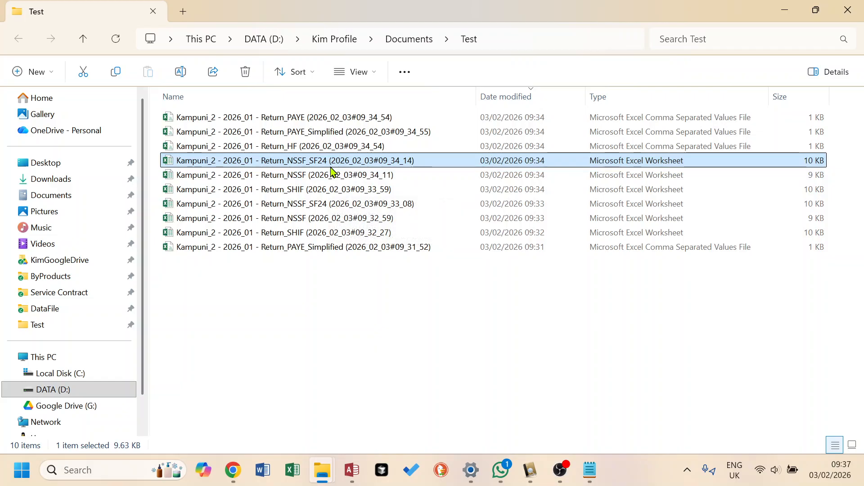
double_click(347, 161)
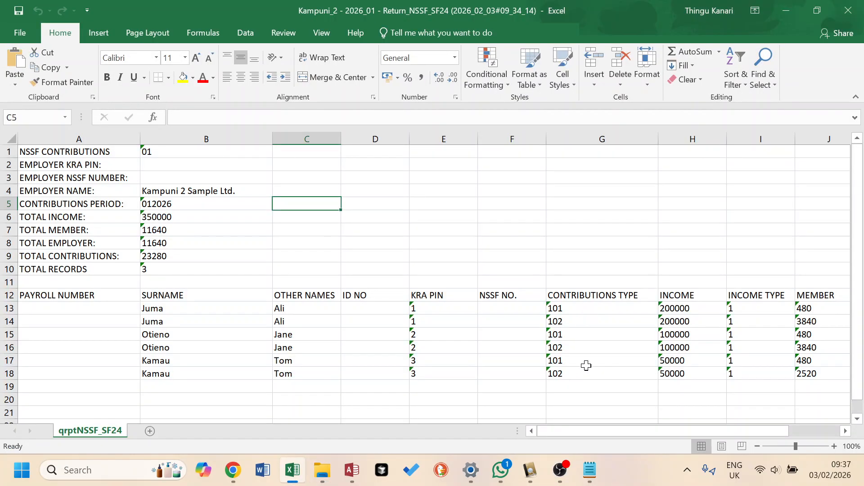
click(848, 10)
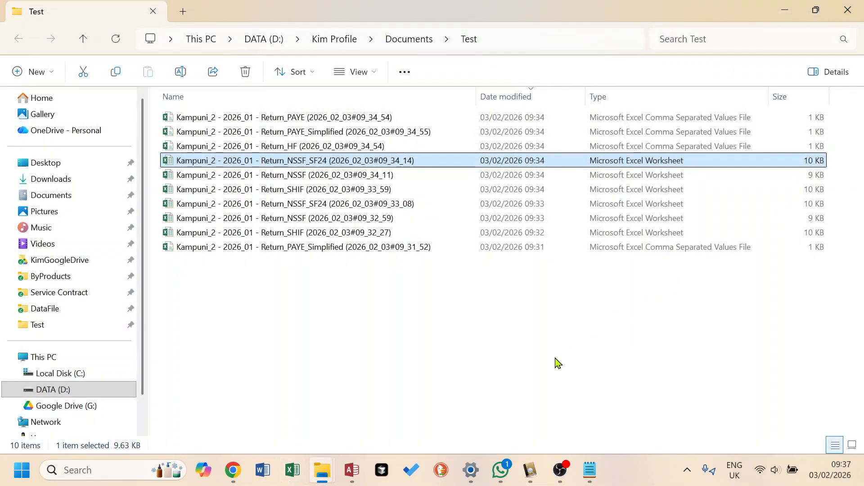
- Return to the NSSF portal and look through the Payroll Converter and SF24 Actions pages again
click(231, 477)
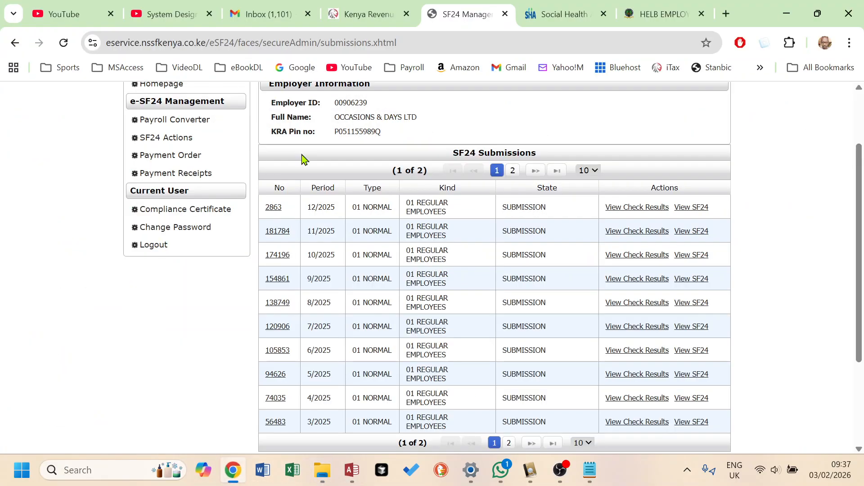
click(177, 129)
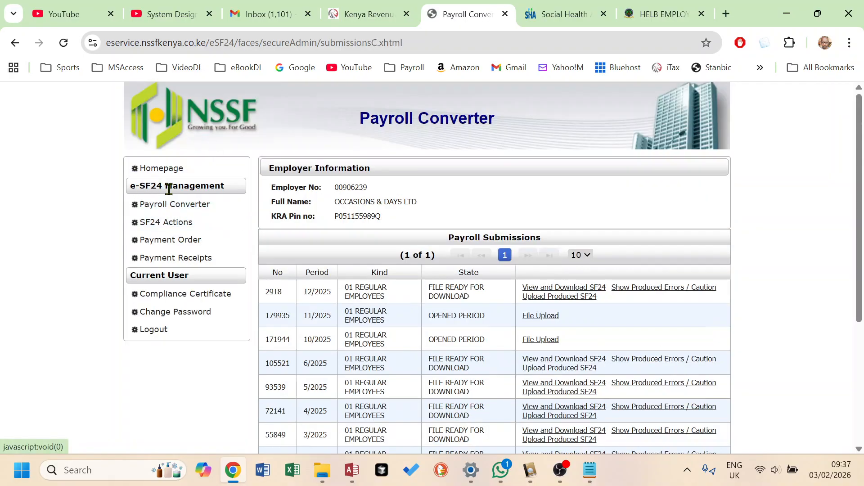
click(176, 225)
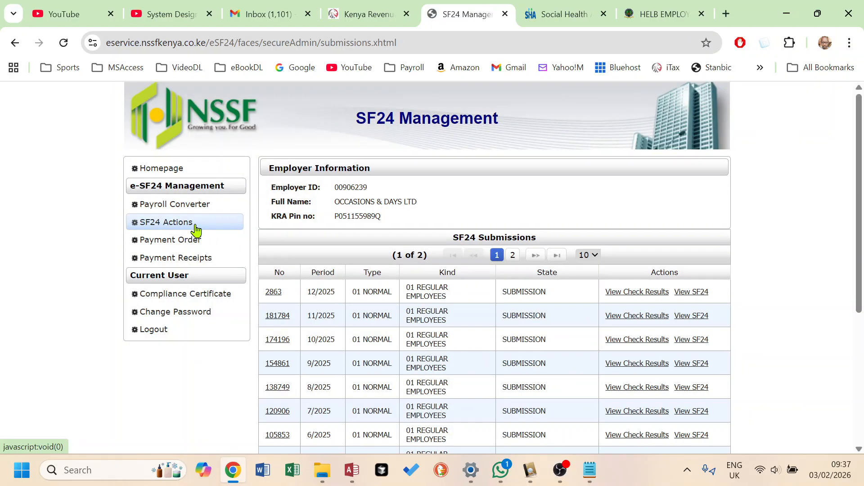
click(182, 207)
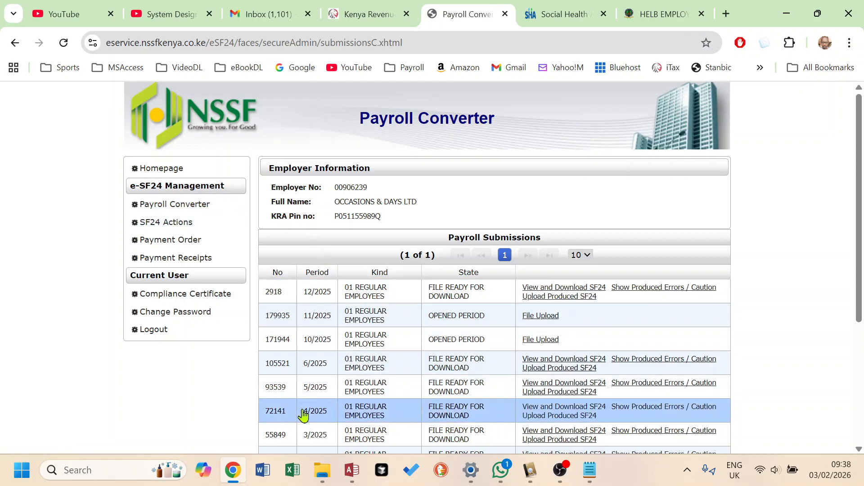
- Switch back to Nifty Payroll and dismiss the export notice without opening the folder location
click(353, 480)
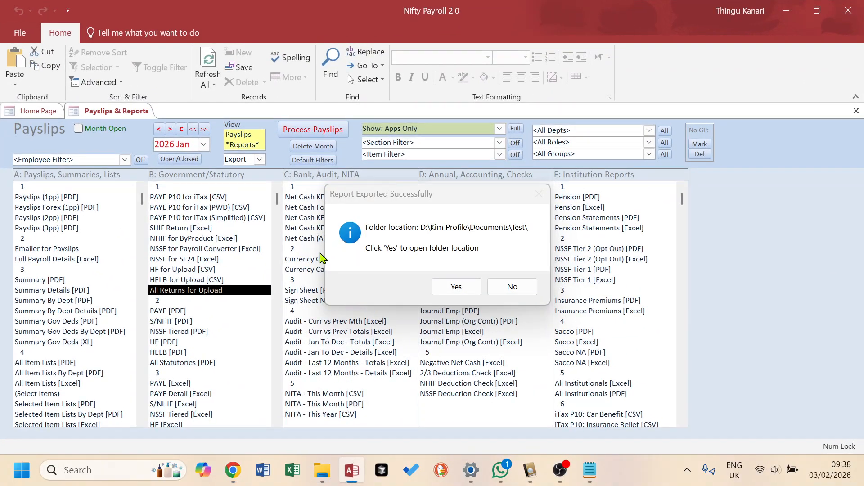
click(512, 287)
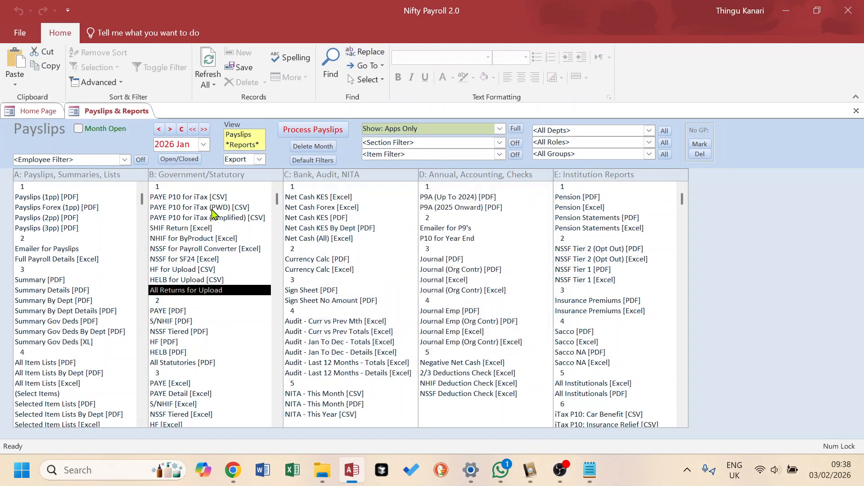